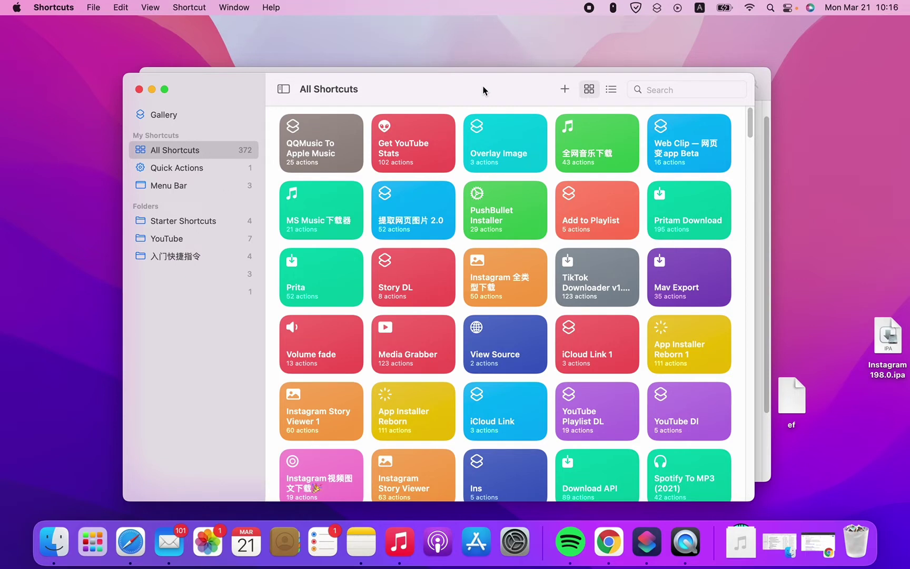
Step: Create a new shortcut and enable Show in Share Sheet in its details
{"action": "left_click", "coordinate": [565, 89]}
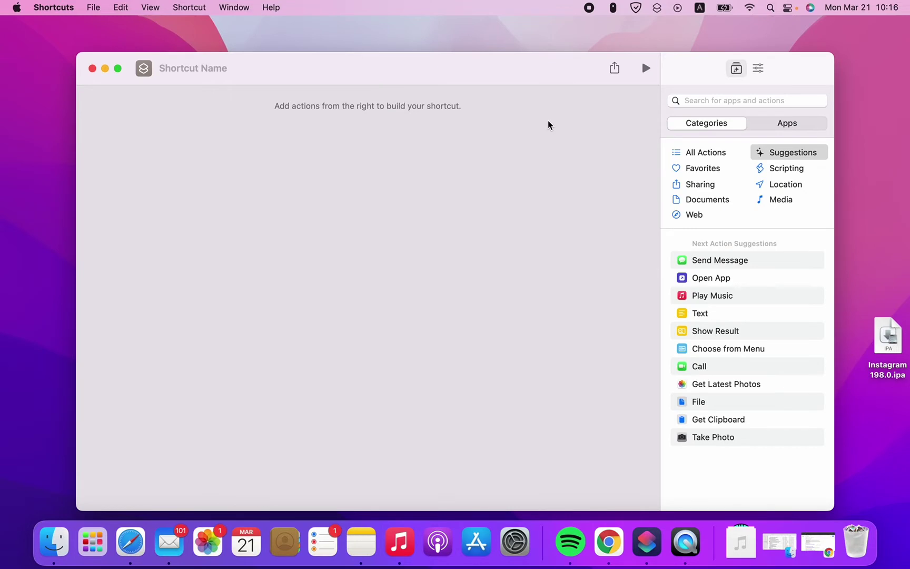
{"action": "left_click", "coordinate": [758, 68]}
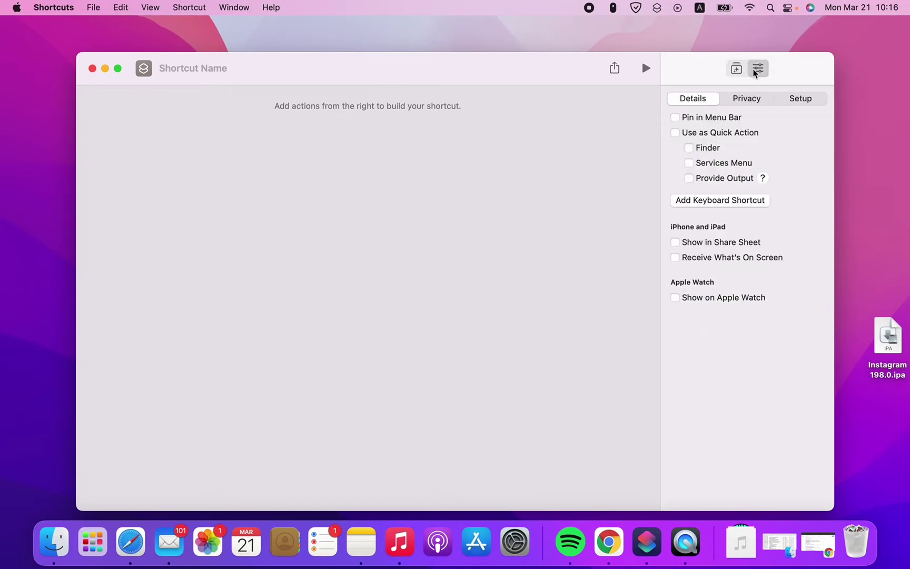
{"action": "left_click", "coordinate": [675, 243]}
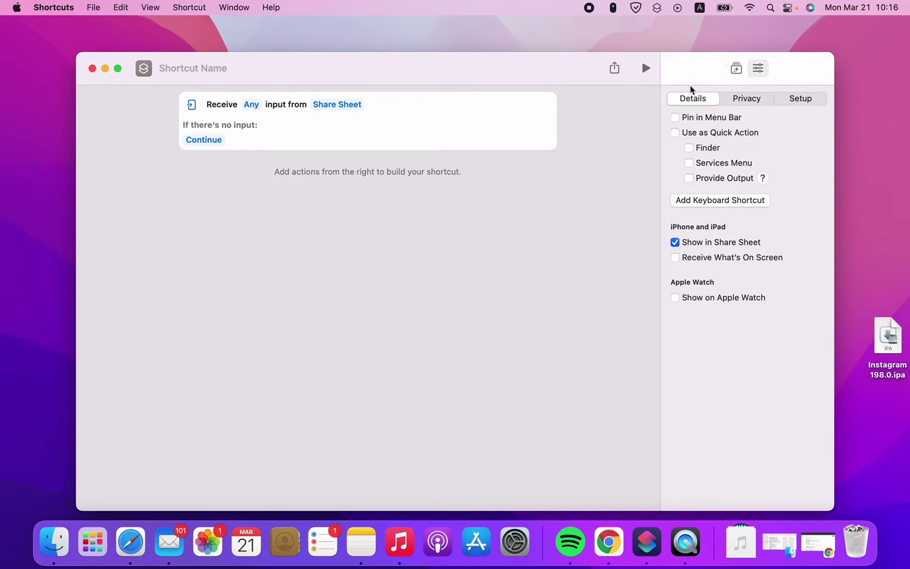
Step: Add an If action below the Receive block and set its condition for Shortcut Input to "has any value"
{"action": "left_click", "coordinate": [736, 69]}
{"action": "type", "text": "if"}
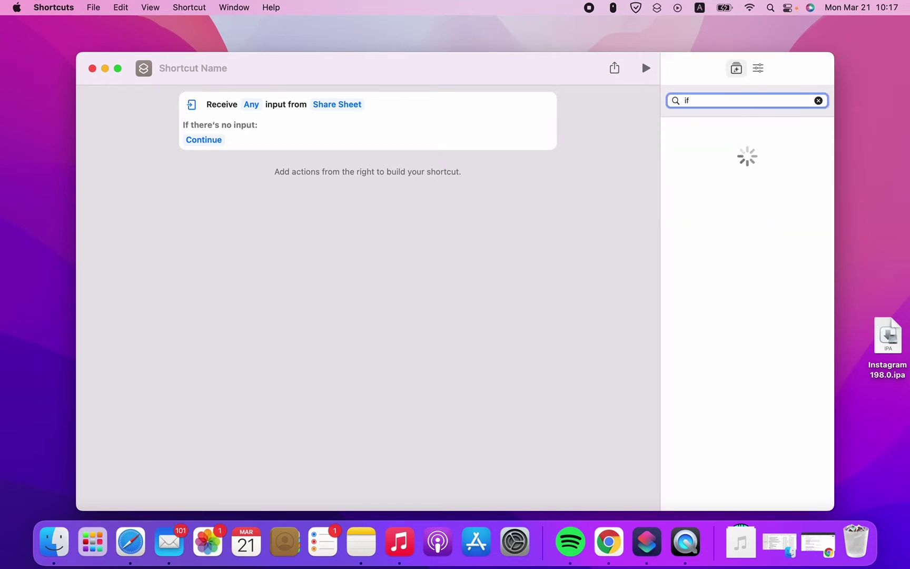
{"action": "scroll", "coordinate": [735, 205], "scroll_direction": "down", "scroll_amount": 15}
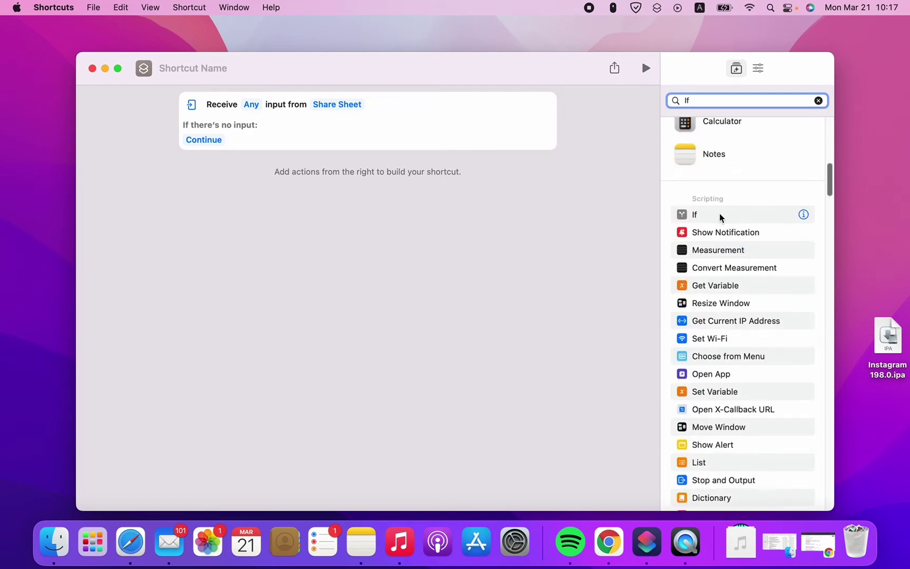
{"action": "left_click_drag", "start_coordinate": [721, 216], "coordinate": [307, 215]}
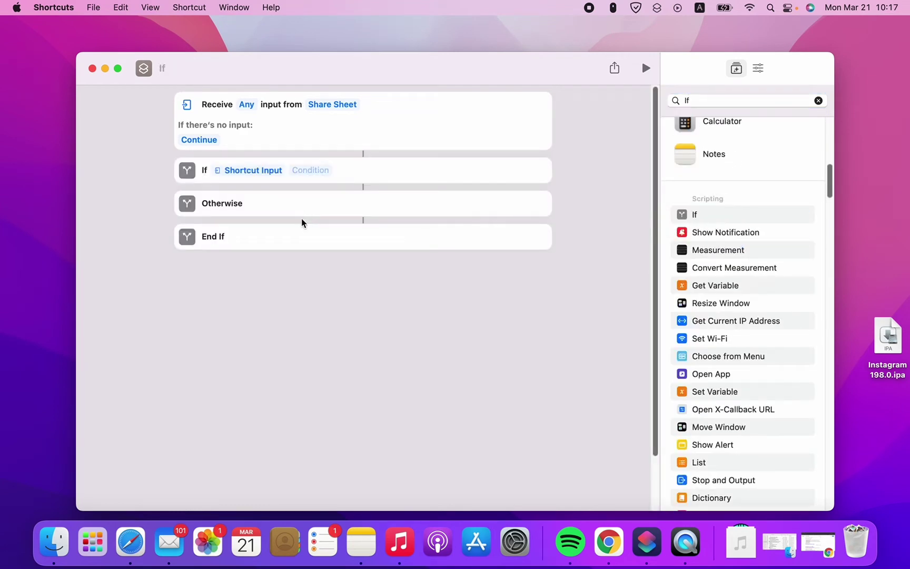
{"action": "left_click", "coordinate": [311, 170]}
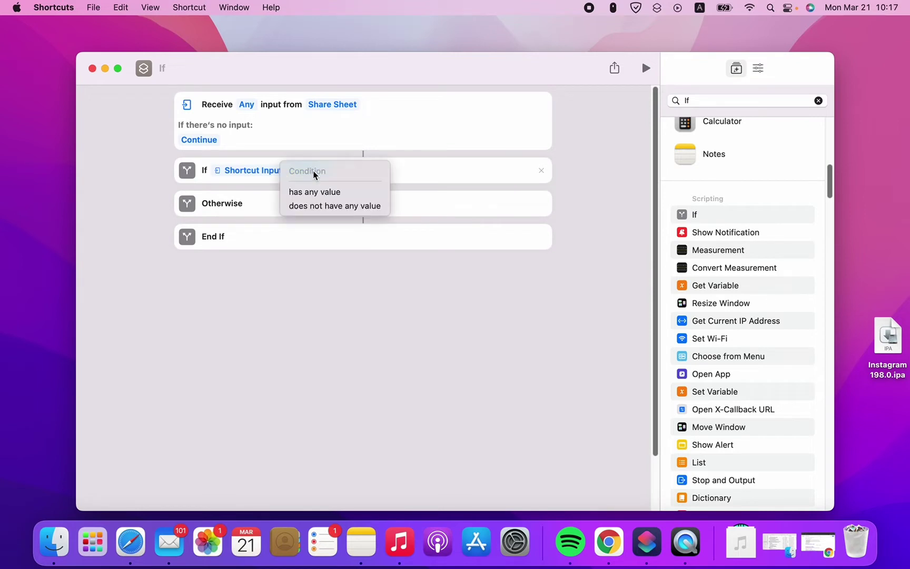
{"action": "left_click", "coordinate": [330, 191]}
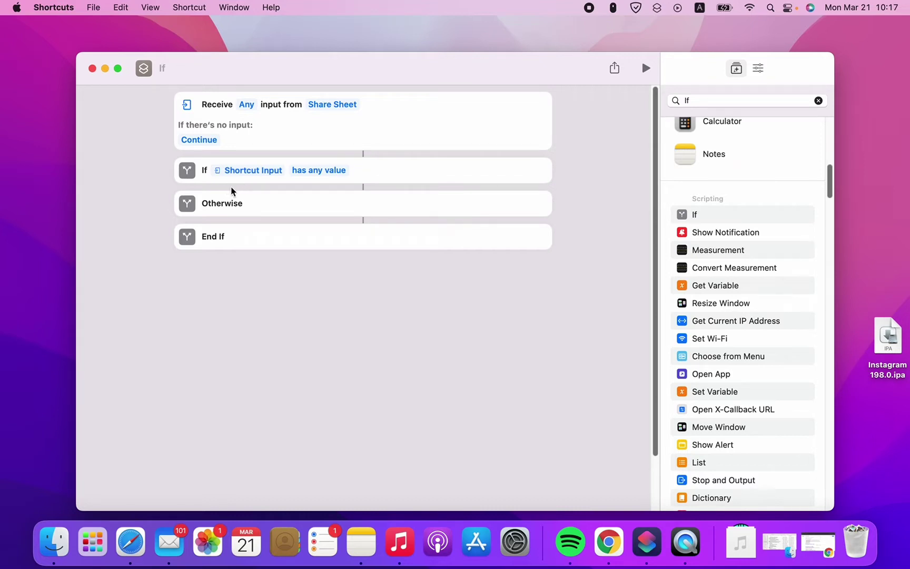
Step: Add a Get Variable action between If and Otherwise, with Shortcut Input as its variable
{"action": "left_click", "coordinate": [691, 99]}
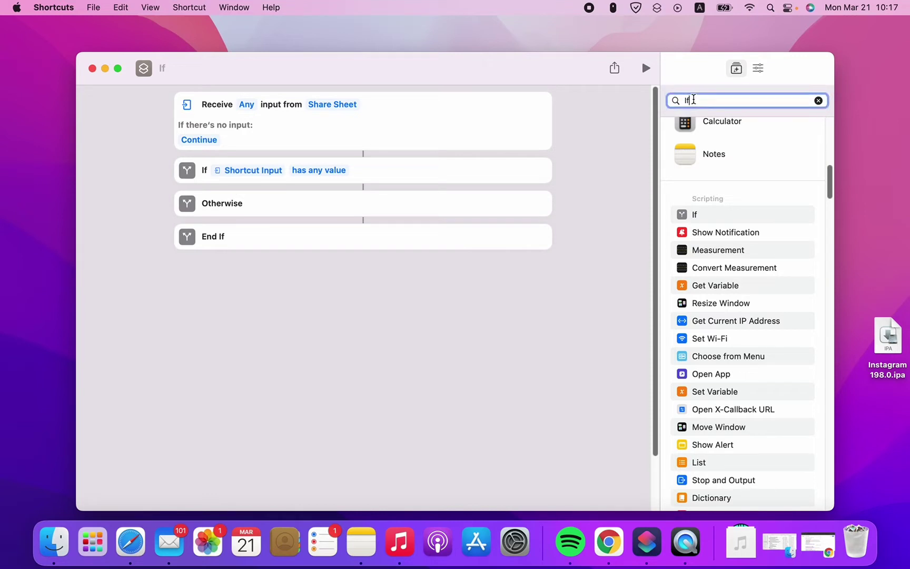
{"action": "key", "text": "BackSpace"}
{"action": "key", "text": "BackSpace"}
{"action": "key", "text": "super+z"}
{"action": "type", "text": "ve"}
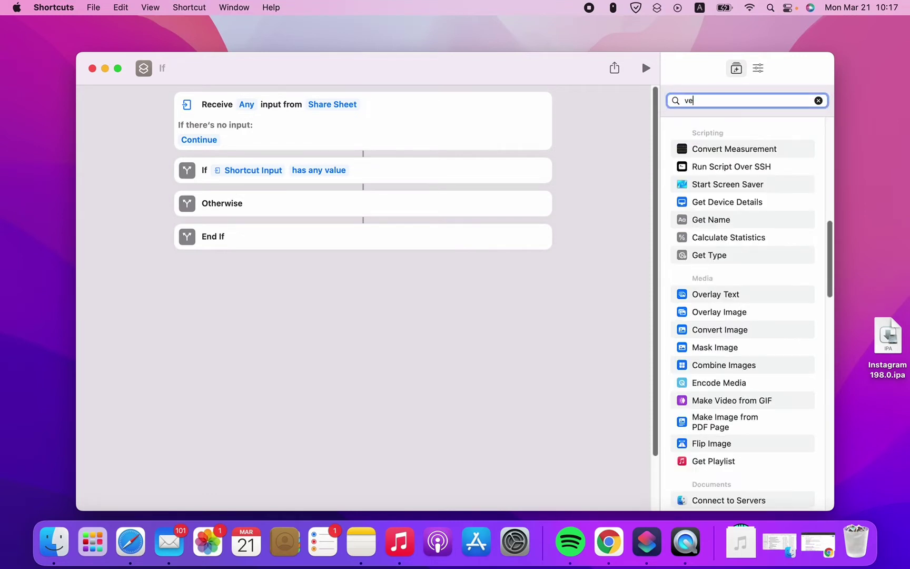
{"action": "key", "text": "BackSpace"}
{"action": "type", "text": "ari"}
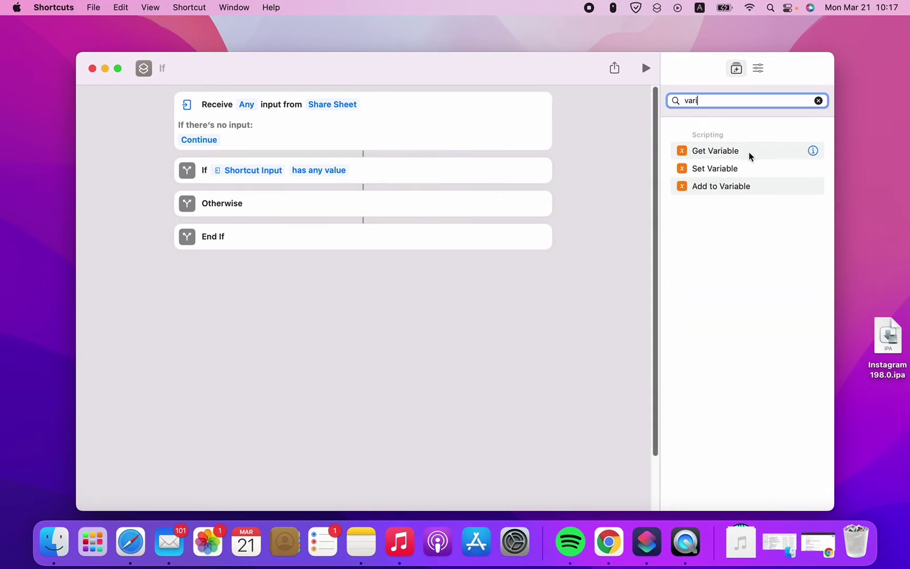
{"action": "left_click_drag", "start_coordinate": [747, 153], "coordinate": [306, 261]}
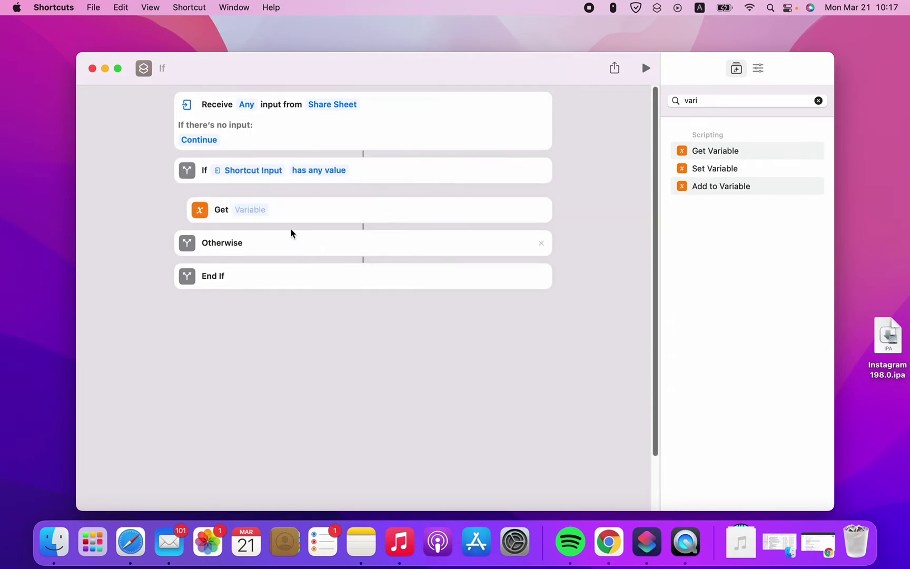
{"action": "left_click", "coordinate": [256, 210]}
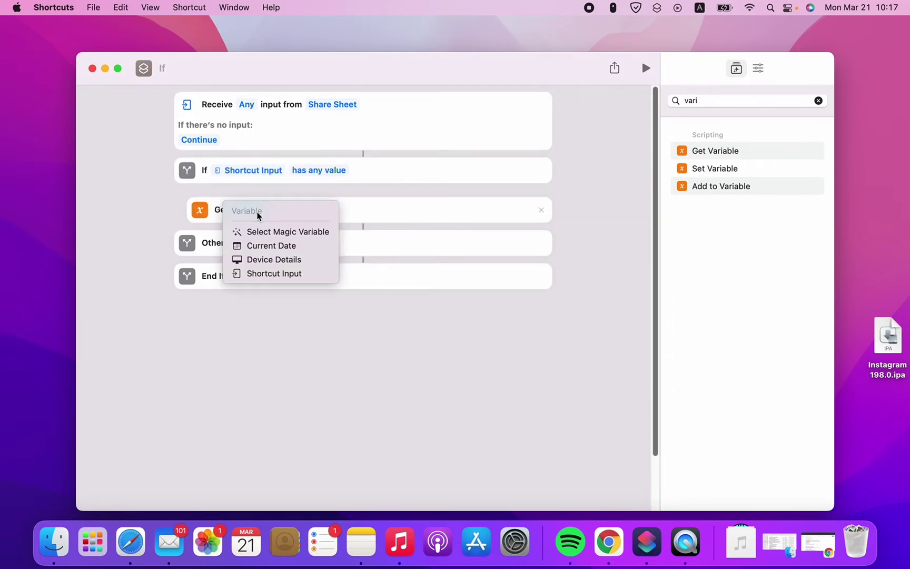
{"action": "left_click", "coordinate": [295, 231]}
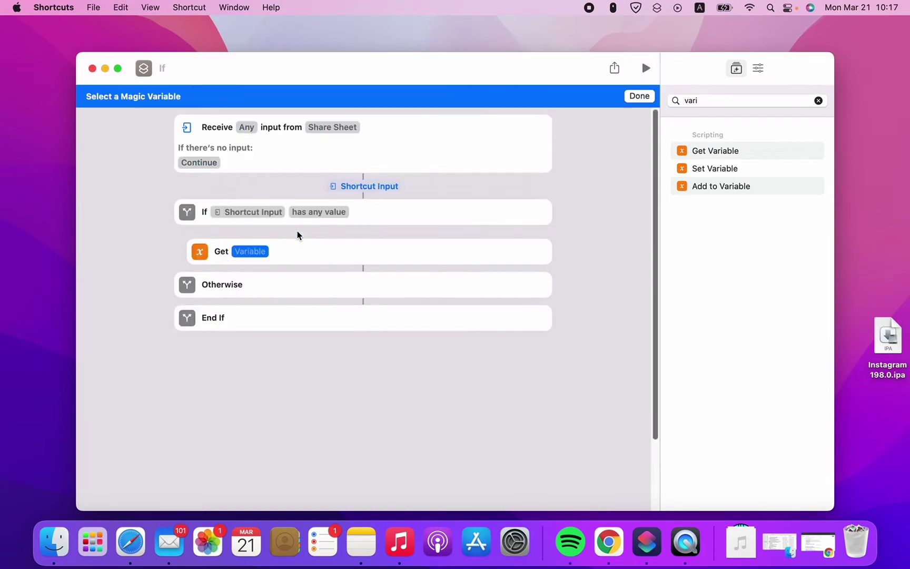
{"action": "left_click", "coordinate": [370, 185]}
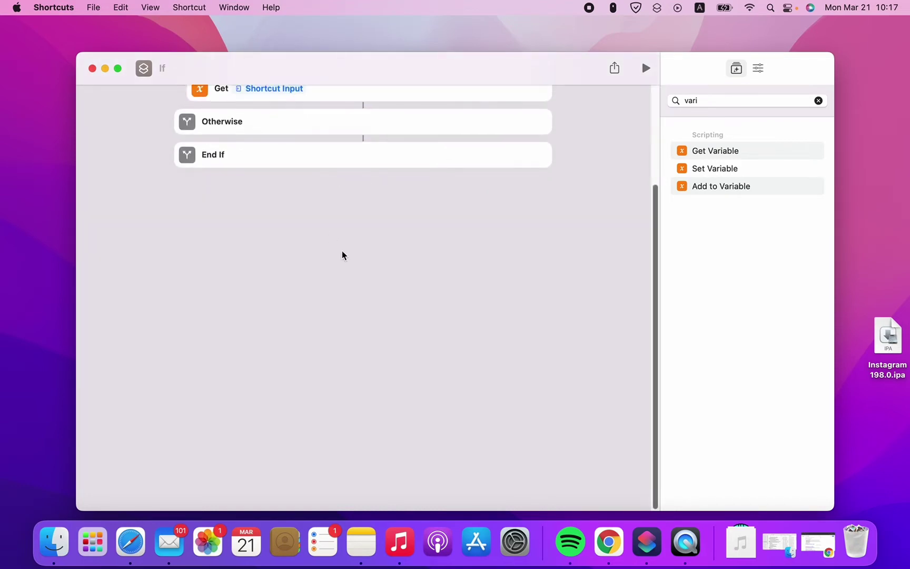
Step: Add a Select Photos action between Otherwise and End If
{"action": "scroll", "coordinate": [342, 253], "scroll_direction": "up", "scroll_amount": 3}
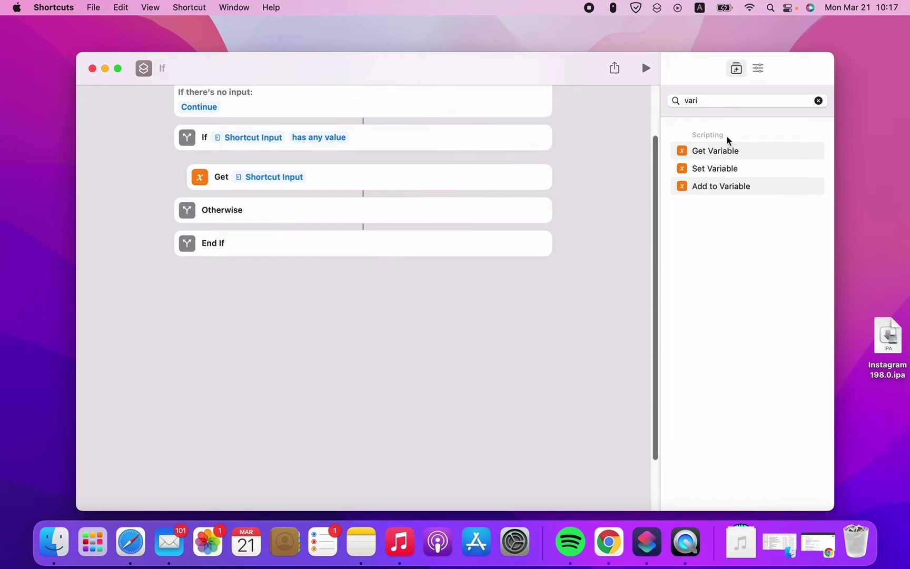
{"action": "left_click", "coordinate": [711, 100]}
{"action": "type", "text": "se"}
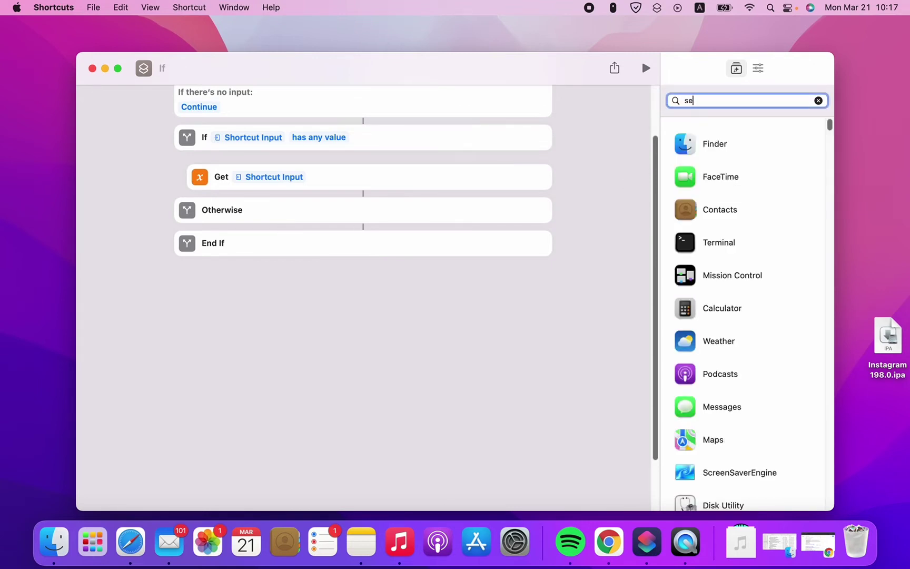
{"action": "type", "text": "lect phot"}
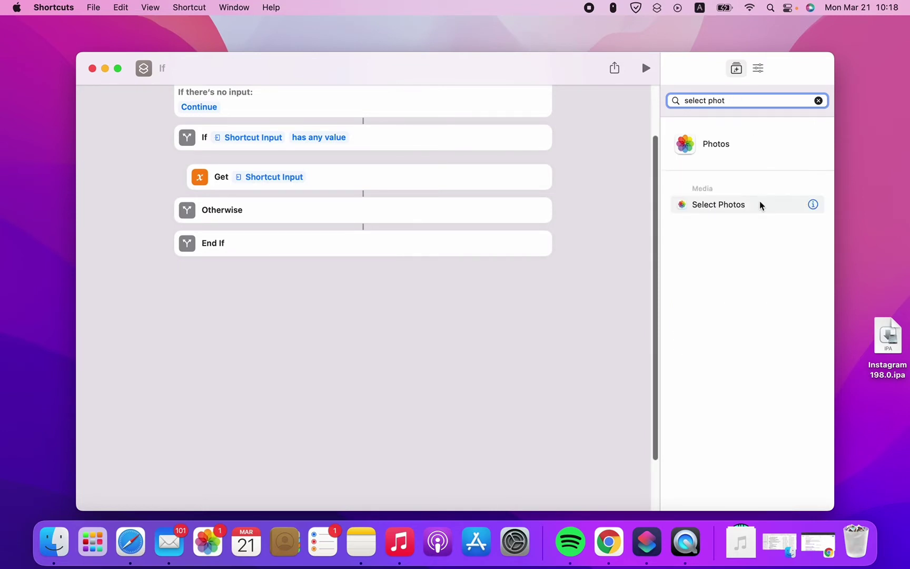
{"action": "left_click_drag", "start_coordinate": [759, 204], "coordinate": [316, 292]}
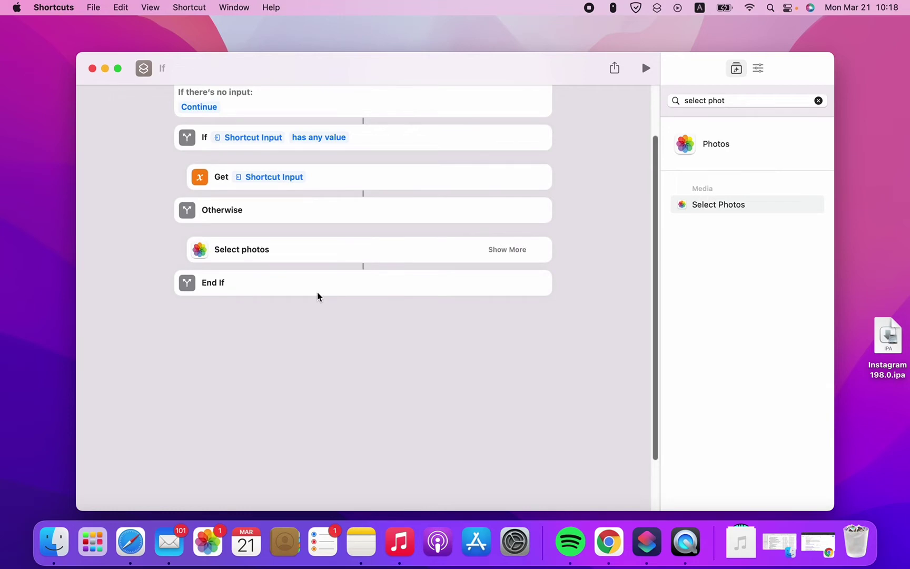
Step: Limit the Select Photos action to Images only, excluding Live Photos and Videos
{"action": "left_click", "coordinate": [506, 250]}
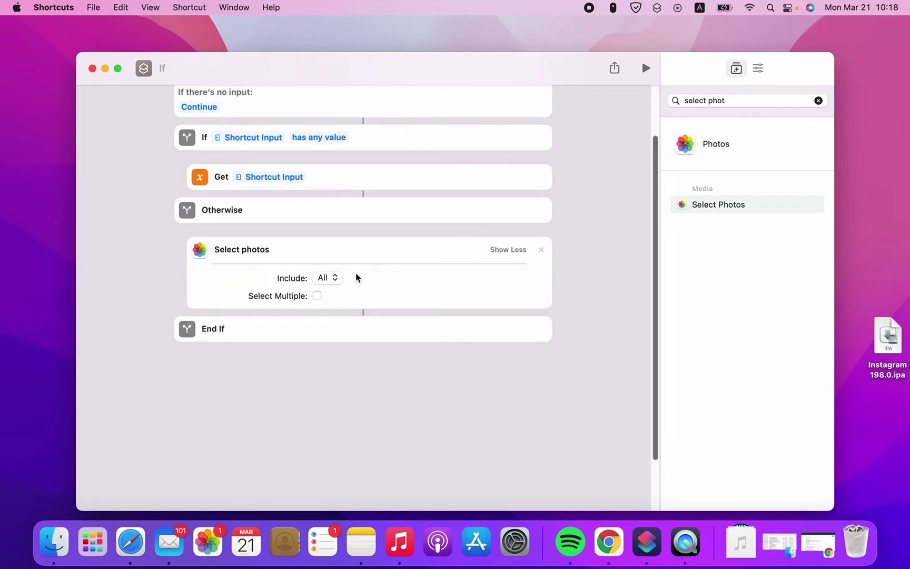
{"action": "left_click", "coordinate": [335, 278]}
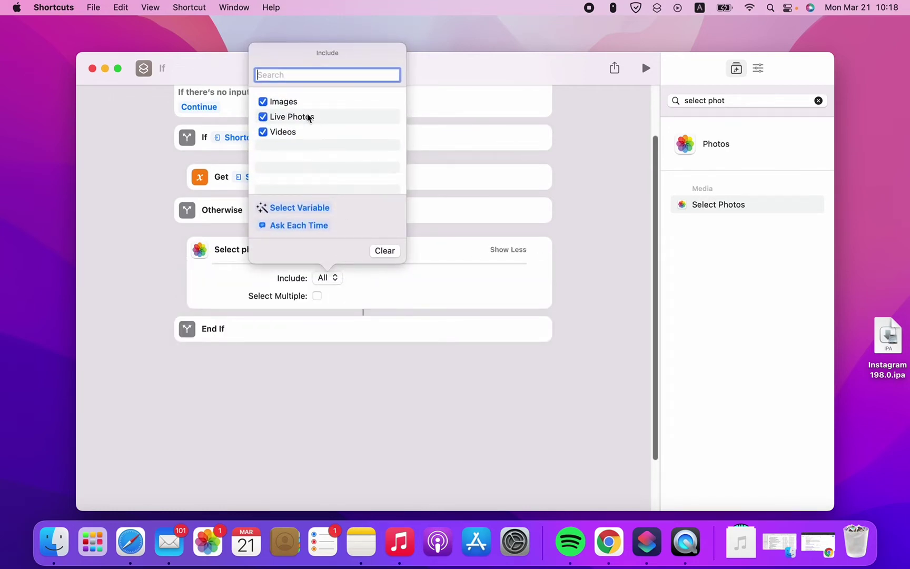
{"action": "left_click", "coordinate": [290, 104]}
{"action": "left_click", "coordinate": [290, 104]}
{"action": "left_click", "coordinate": [263, 117]}
{"action": "left_click", "coordinate": [264, 132]}
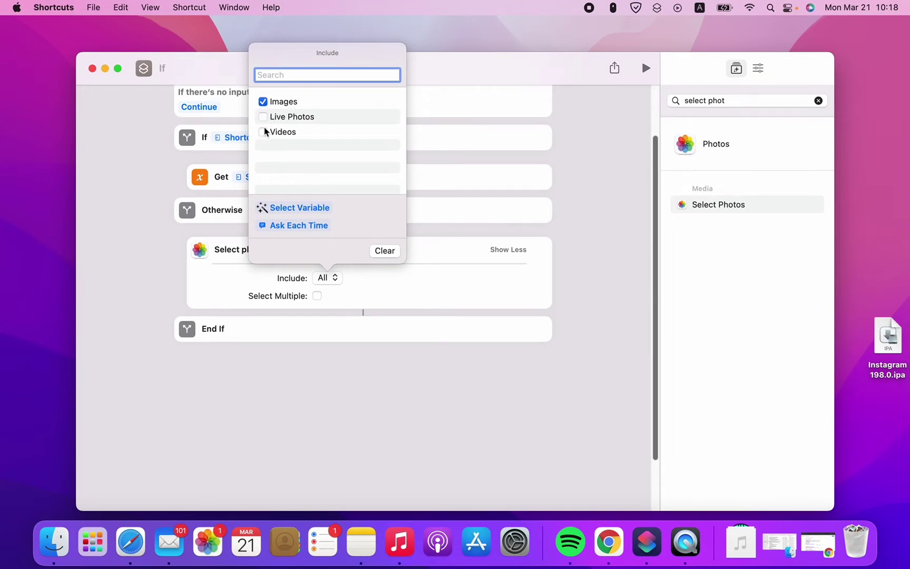
{"action": "left_click", "coordinate": [366, 349]}
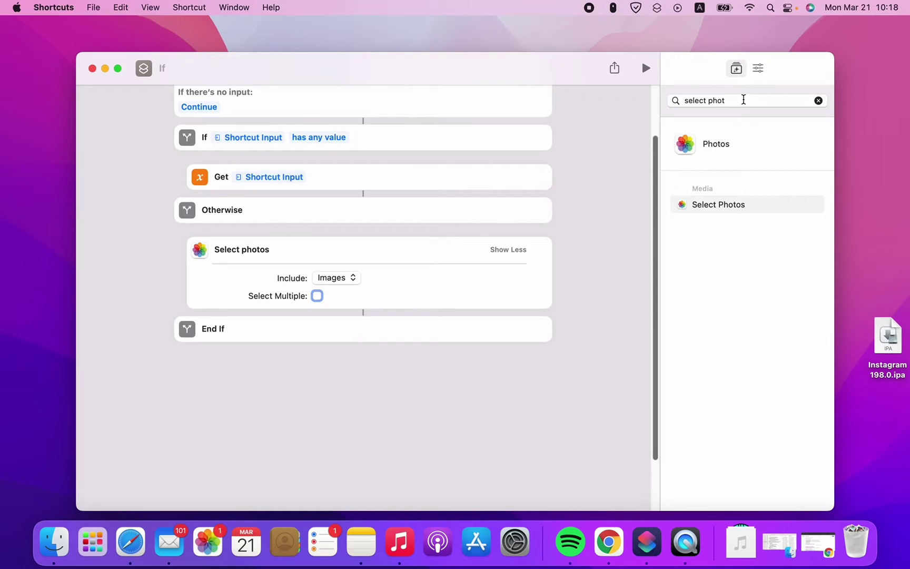
Step: Add a Convert Image action after End If with PNG as the output format, and expand its additional options
{"action": "left_click_drag", "start_coordinate": [743, 100], "coordinate": [667, 101]}
{"action": "type", "text": "convert"}
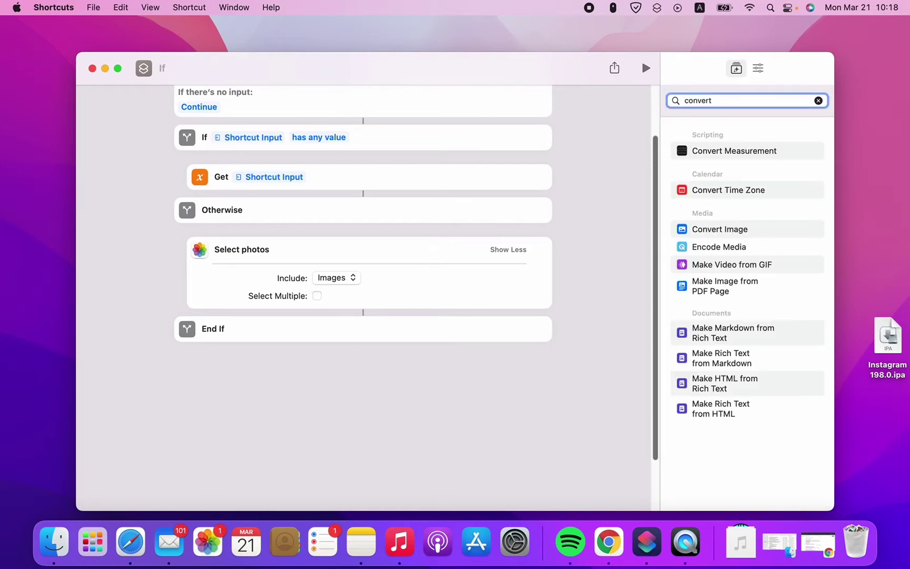
{"action": "type", "text": " image"}
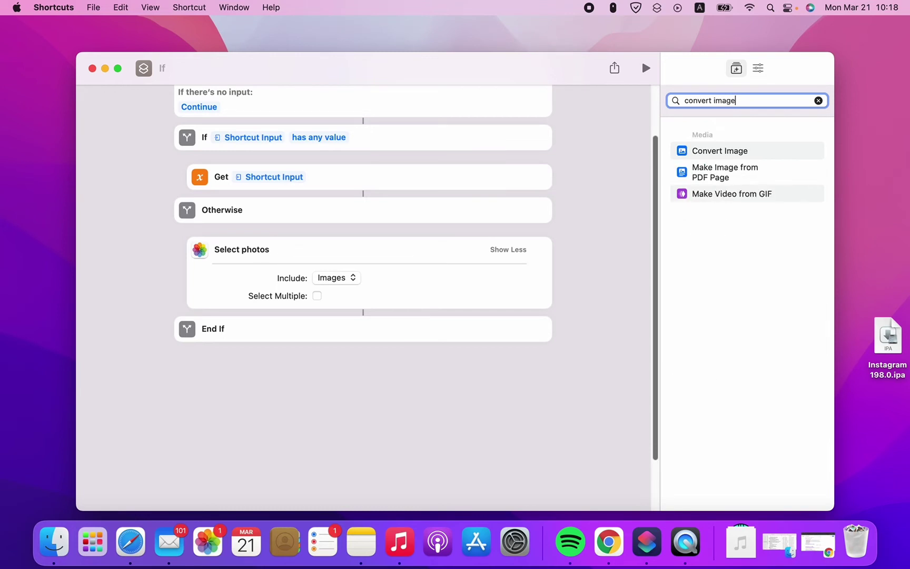
{"action": "left_click_drag", "start_coordinate": [754, 148], "coordinate": [327, 383]}
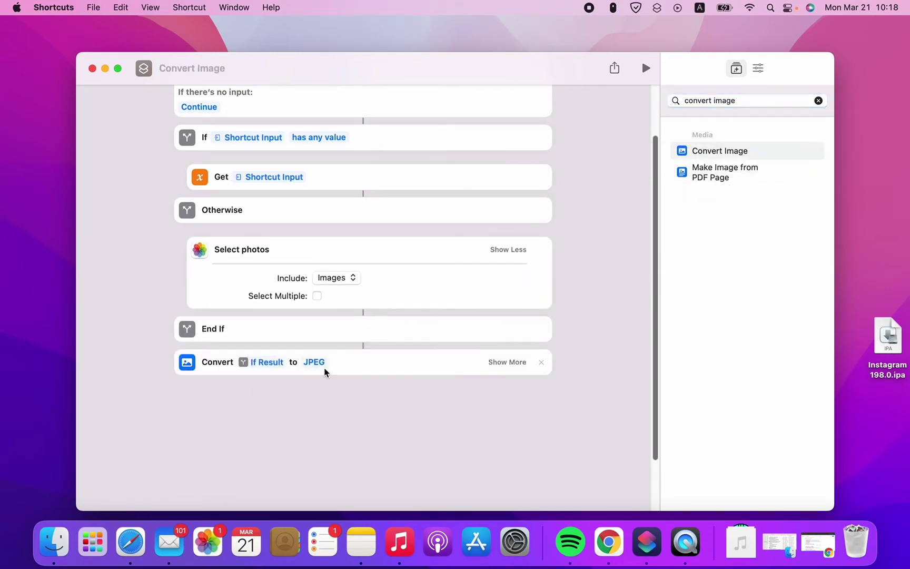
{"action": "left_click", "coordinate": [319, 363]}
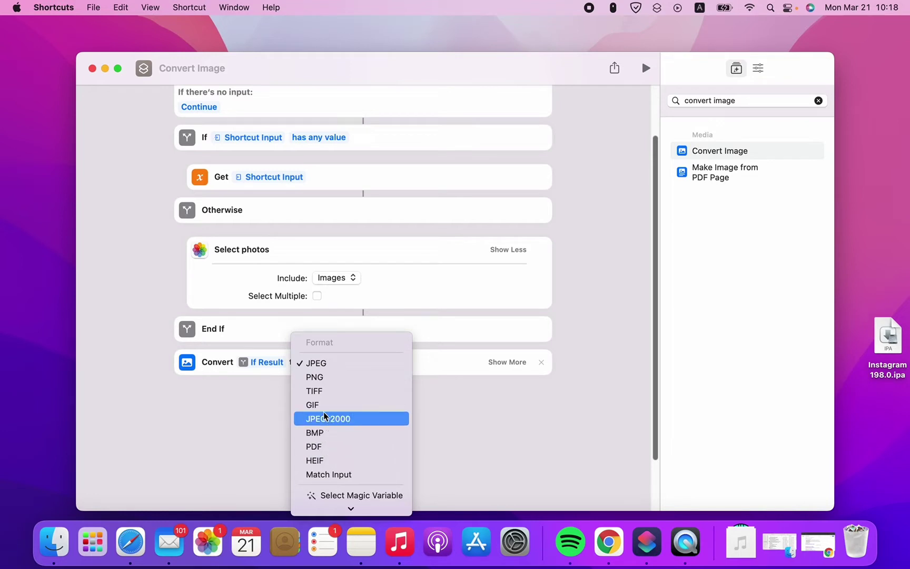
{"action": "left_click", "coordinate": [331, 382]}
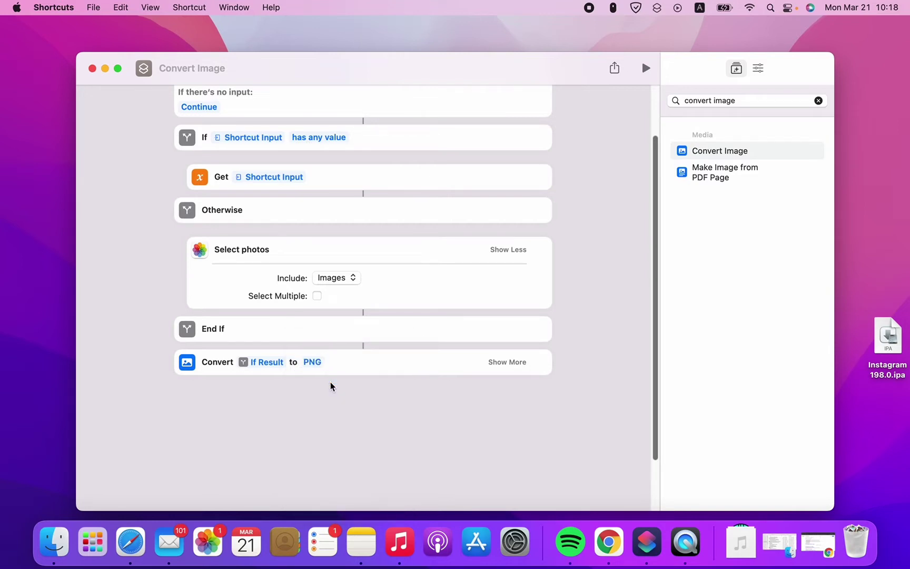
{"action": "left_click", "coordinate": [505, 365]}
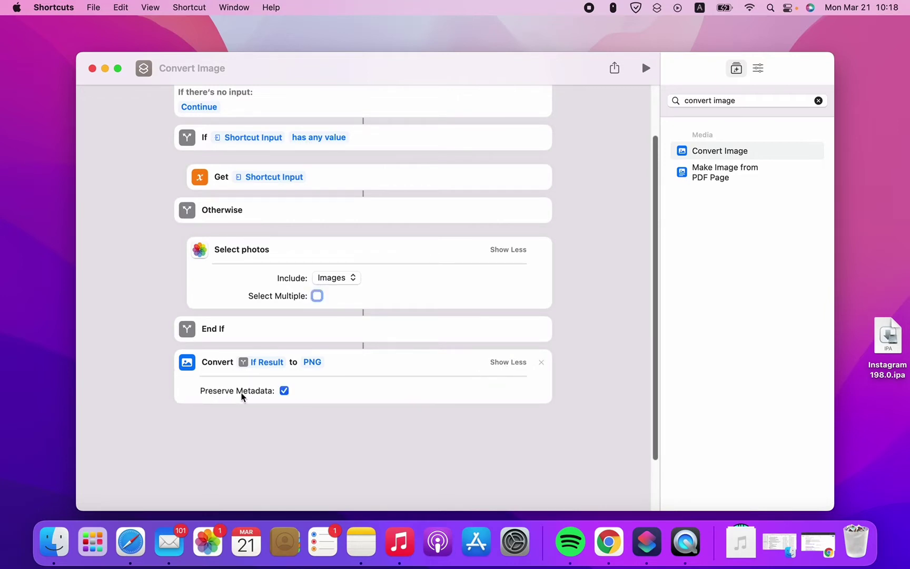
{"action": "mouse_move", "coordinate": [244, 396]}
Step: Insert a Resize Image action between End If and Convert, with automatic width and a height of 800
{"action": "left_click_drag", "start_coordinate": [753, 99], "coordinate": [679, 103]}
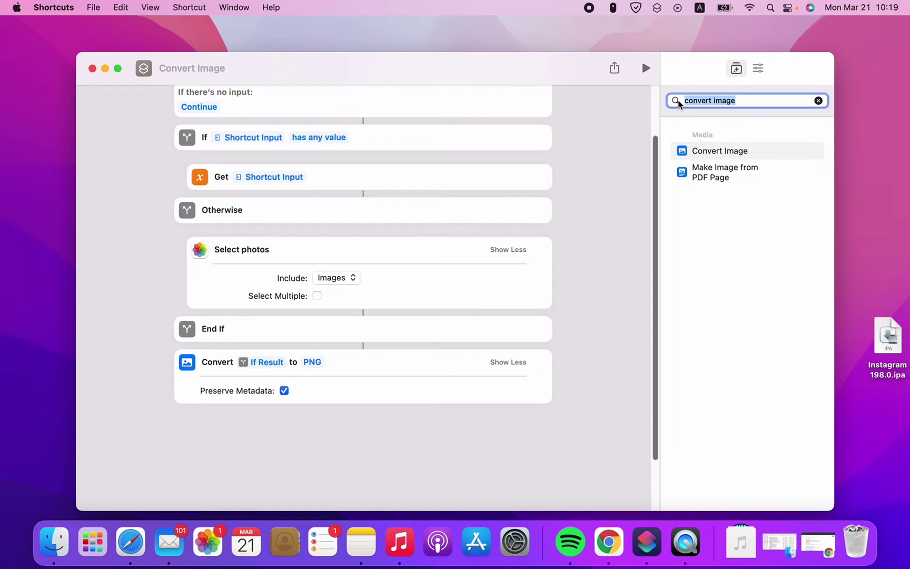
{"action": "type", "text": "resize"}
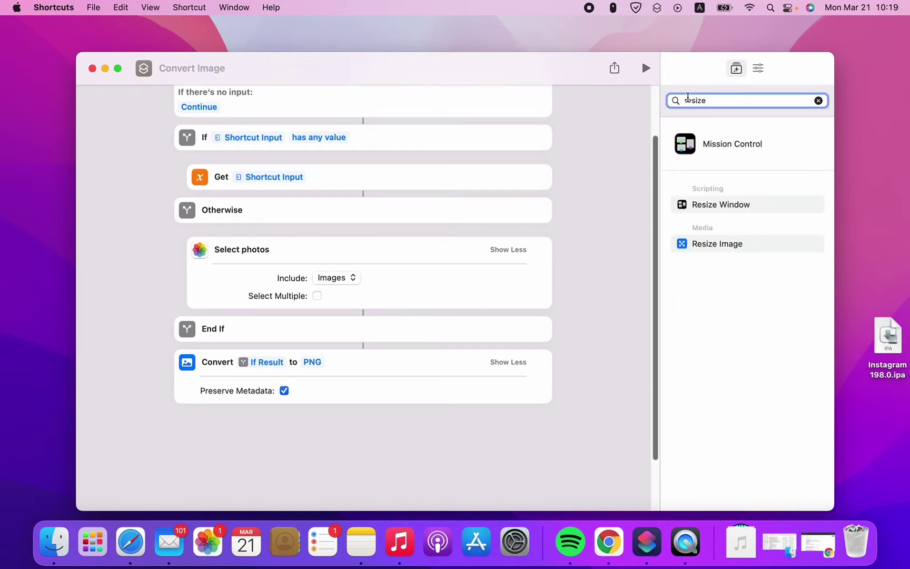
{"action": "left_click_drag", "start_coordinate": [745, 245], "coordinate": [302, 390]}
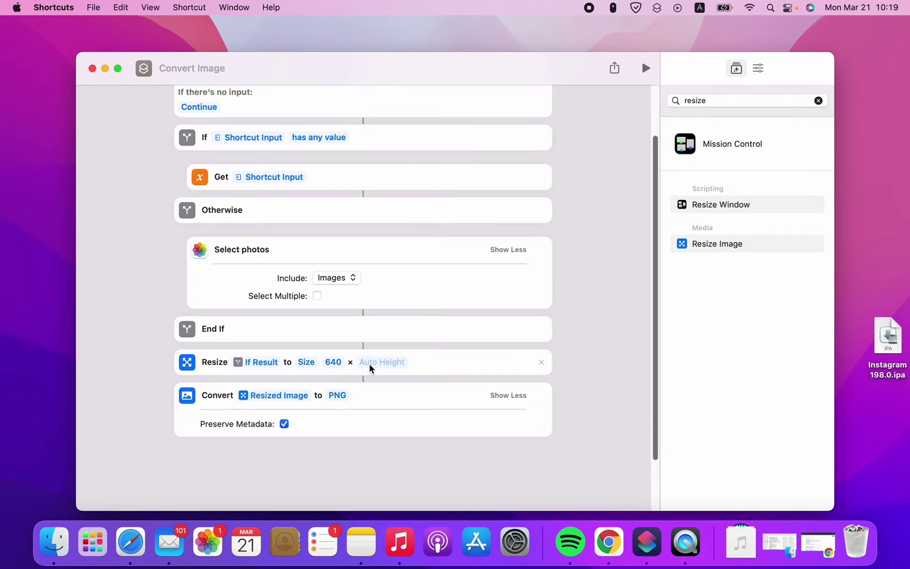
{"action": "left_click", "coordinate": [329, 364]}
{"action": "key", "text": "BackSpace"}
{"action": "left_click", "coordinate": [410, 362]}
{"action": "type", "text": "800"}
Step: Search the actions for "list" and insert a List action between End If and Resize Image
{"action": "scroll", "coordinate": [405, 410], "scroll_direction": "down", "scroll_amount": 2}
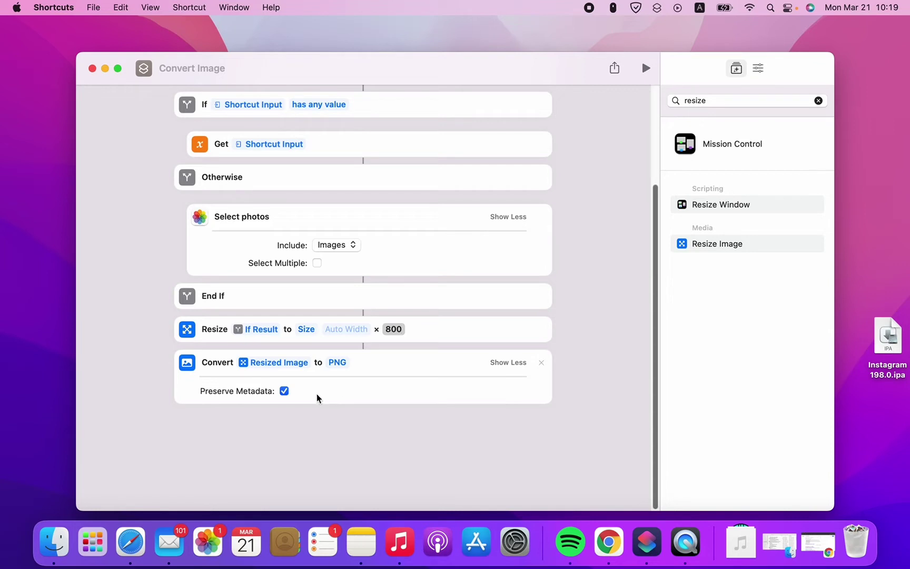
{"action": "left_click_drag", "start_coordinate": [706, 101], "coordinate": [691, 105]}
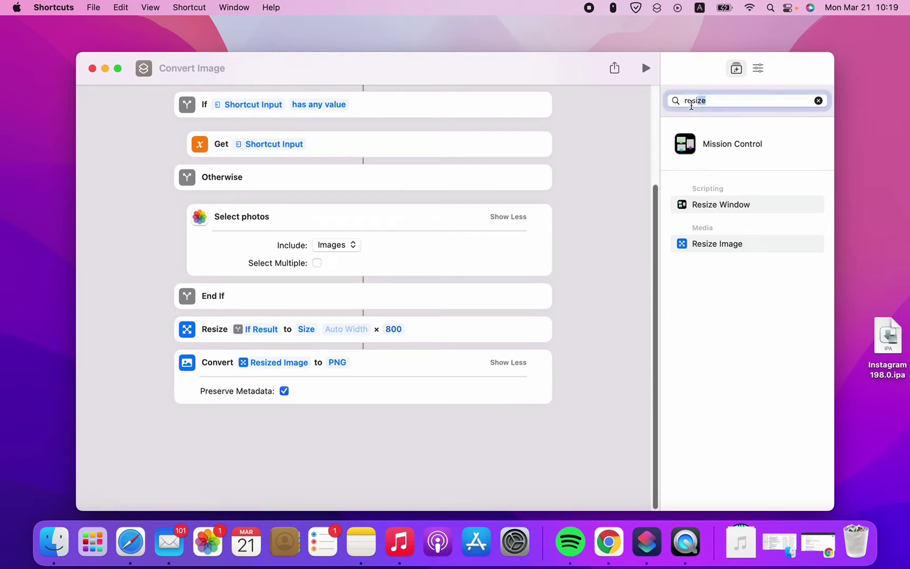
{"action": "double_click", "coordinate": [693, 105]}
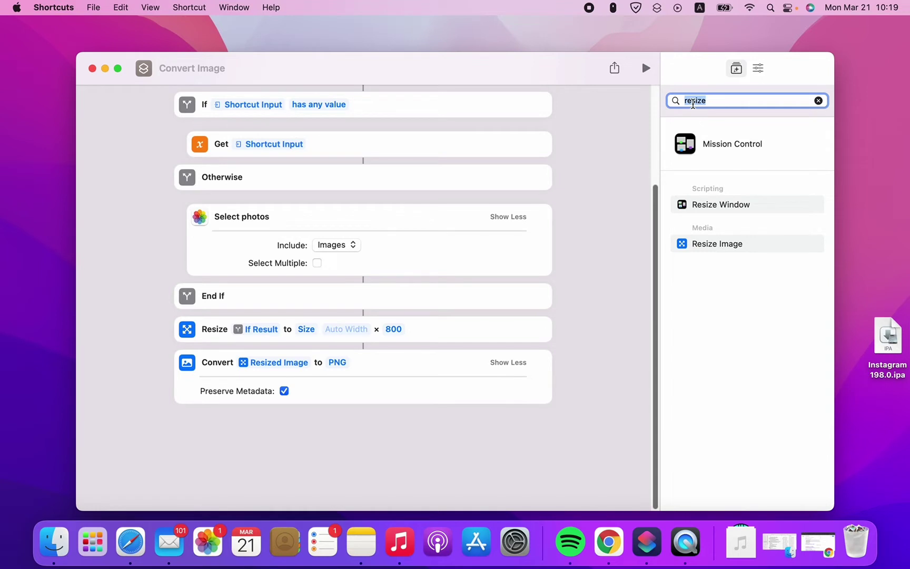
{"action": "type", "text": "select"}
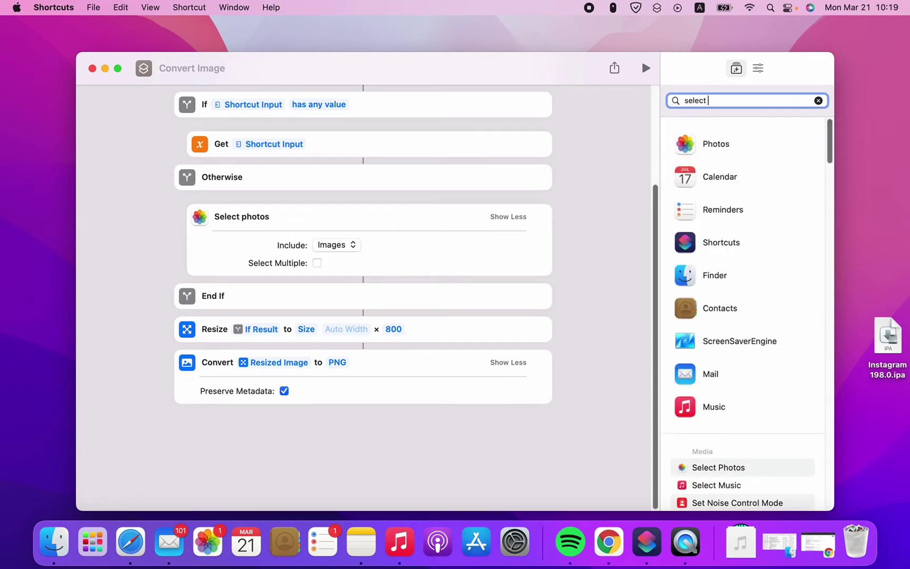
{"action": "key", "text": "BackSpace"}
{"action": "key", "text": "BackSpace"}
{"action": "key", "text": "BackSpace"}
{"action": "key", "text": "BackSpace"}
{"action": "key", "text": "BackSpace"}
{"action": "key", "text": "BackSpace"}
{"action": "key", "text": "BackSpace"}
{"action": "type", "text": "list"}
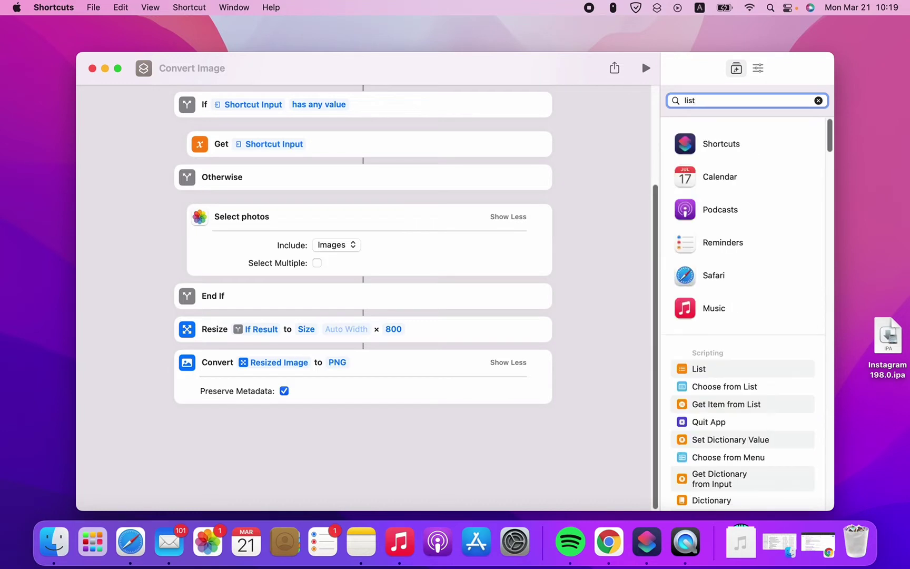
{"action": "left_click", "coordinate": [735, 386]}
{"action": "left_click_drag", "start_coordinate": [735, 386], "coordinate": [392, 369]}
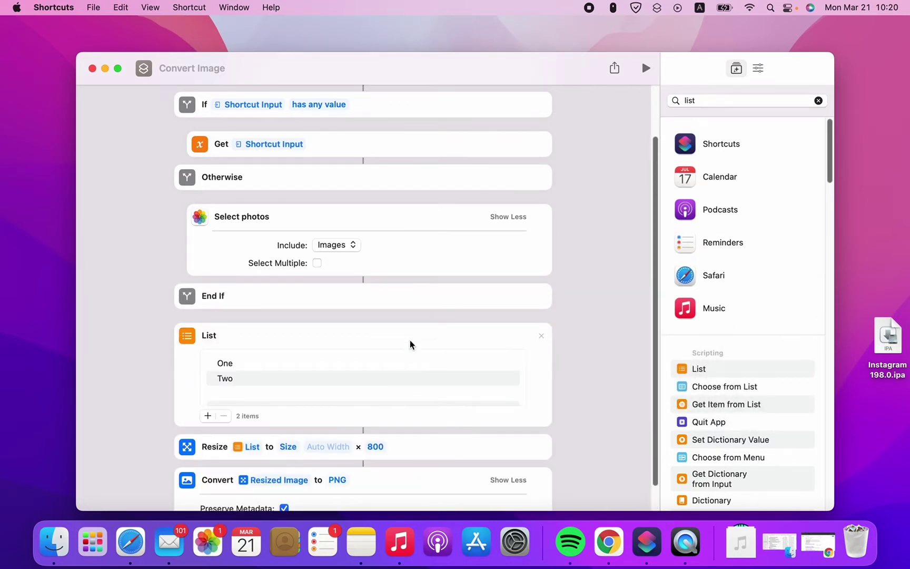
Step: Rename the two default items of the List action as JPEG and PNG
{"action": "scroll", "coordinate": [410, 339], "scroll_direction": "down", "scroll_amount": 1}
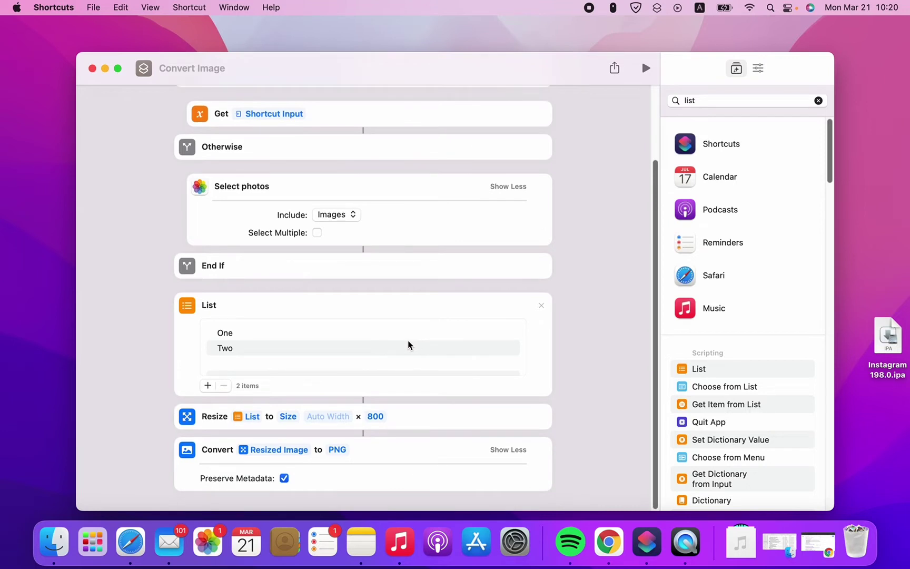
{"action": "left_click", "coordinate": [336, 449]}
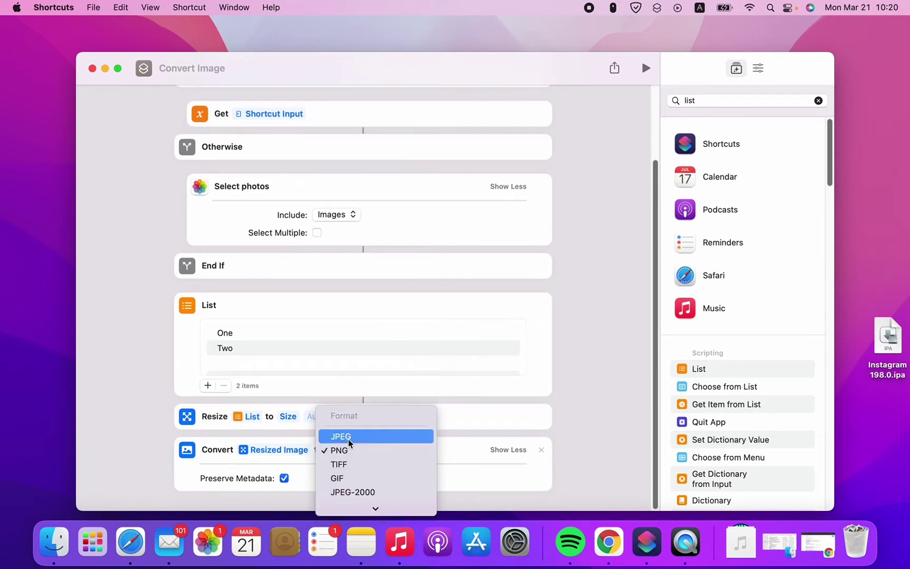
{"action": "left_click", "coordinate": [250, 327]}
{"action": "left_click", "coordinate": [258, 332]}
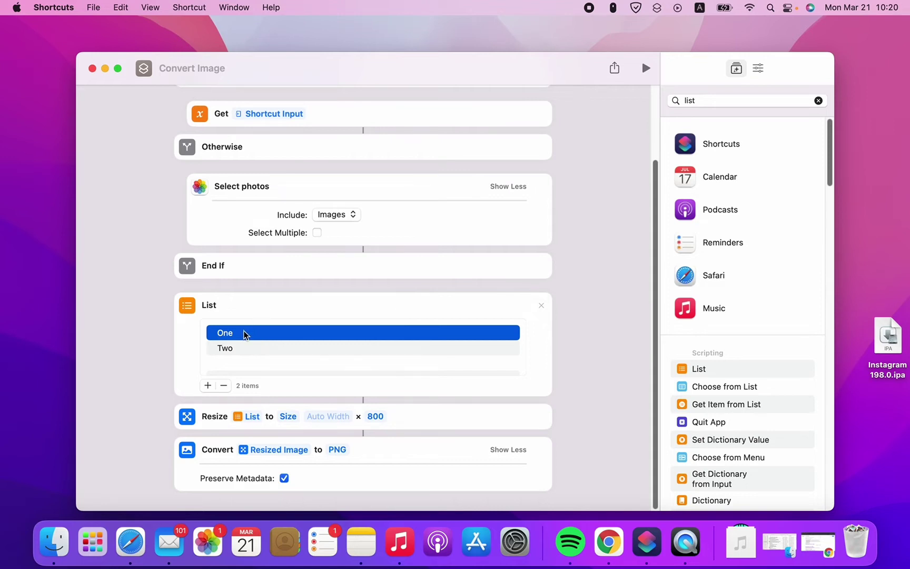
{"action": "left_click", "coordinate": [240, 333]}
{"action": "type", "text": "JPEG"}
{"action": "left_click", "coordinate": [238, 349]}
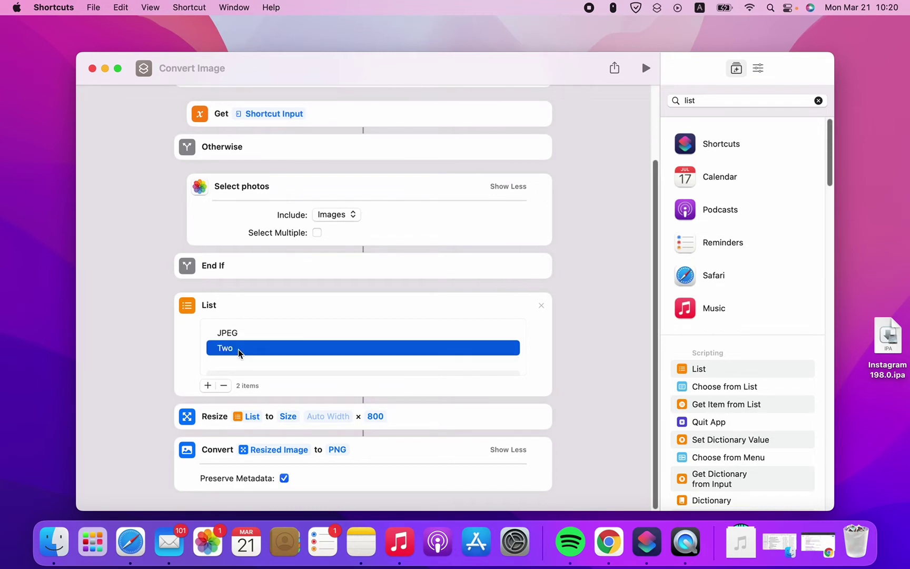
{"action": "left_click", "coordinate": [237, 349]}
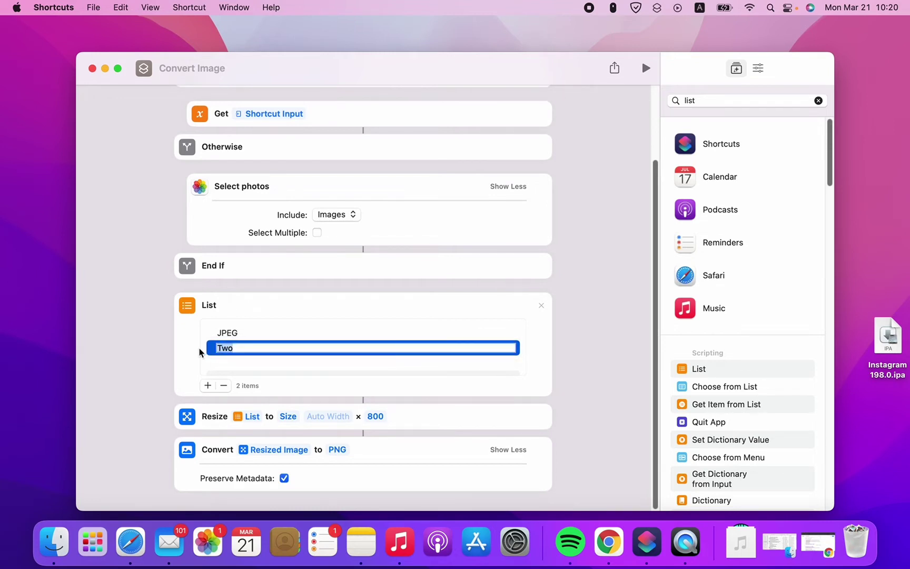
{"action": "type", "text": "PNG"}
Step: Add two more items to the List action and name them PDF and HEIC
{"action": "left_click", "coordinate": [209, 387]}
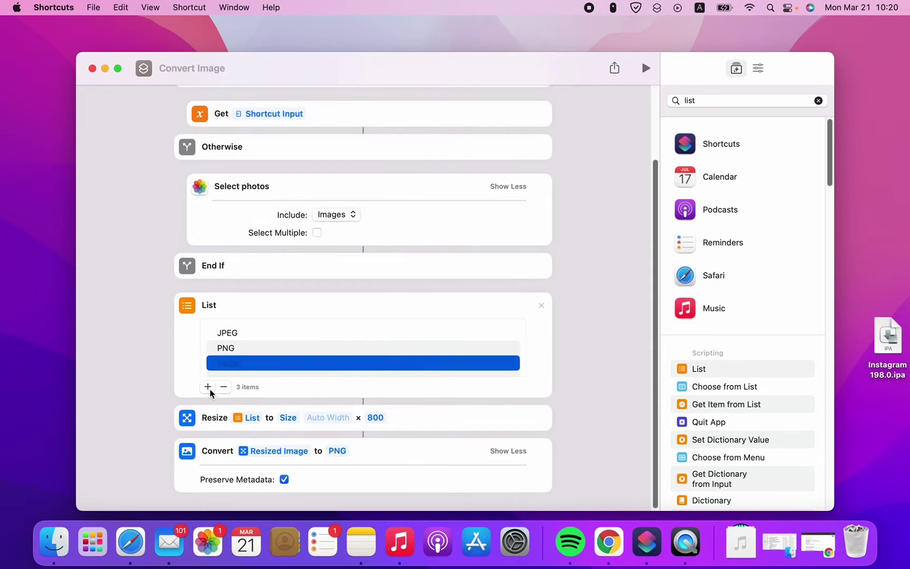
{"action": "left_click", "coordinate": [209, 388]}
{"action": "left_click", "coordinate": [258, 361]}
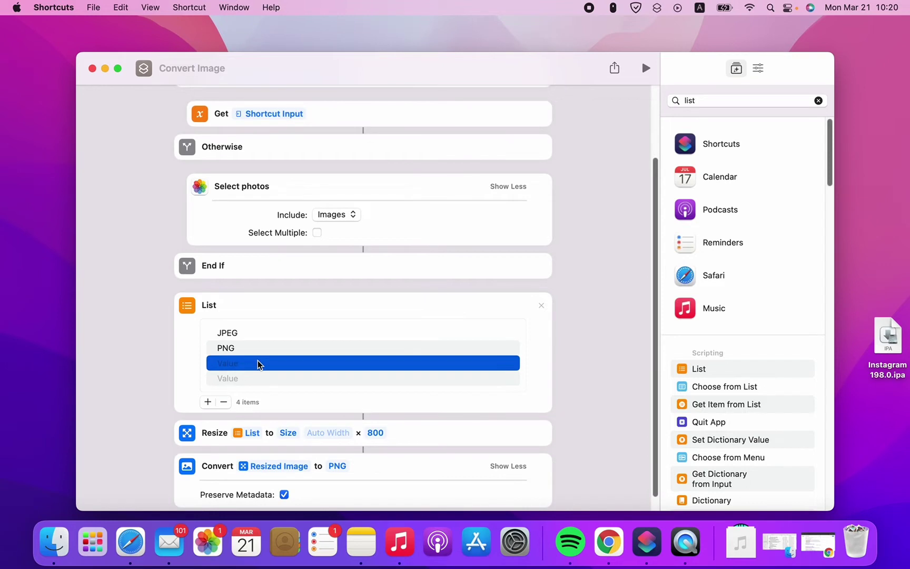
{"action": "key", "text": "Up"}
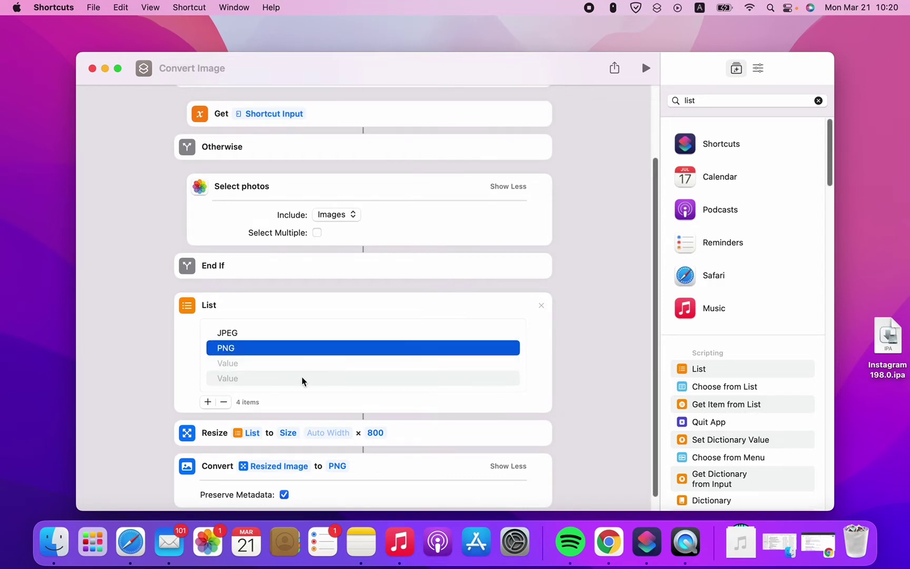
{"action": "left_click", "coordinate": [230, 367]}
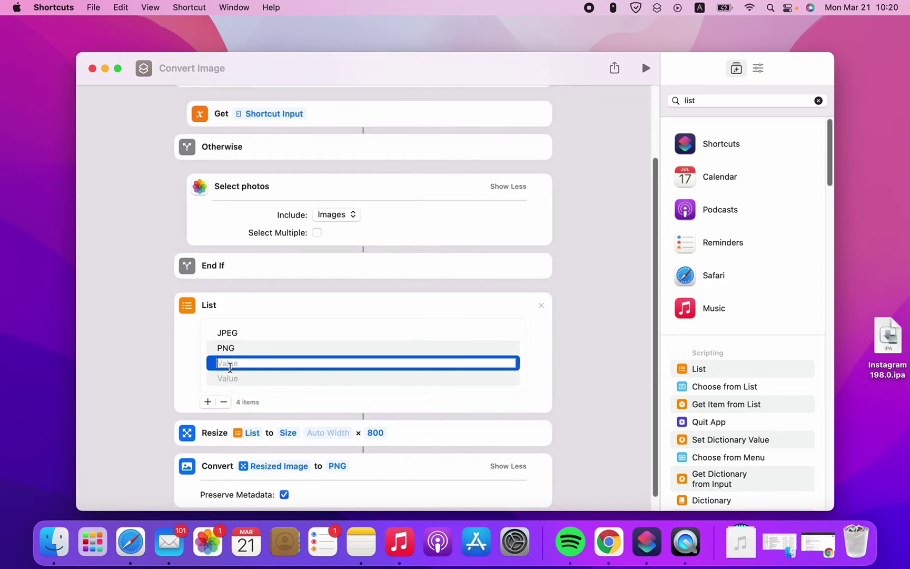
{"action": "type", "text": "PDF"}
{"action": "left_click", "coordinate": [234, 379]}
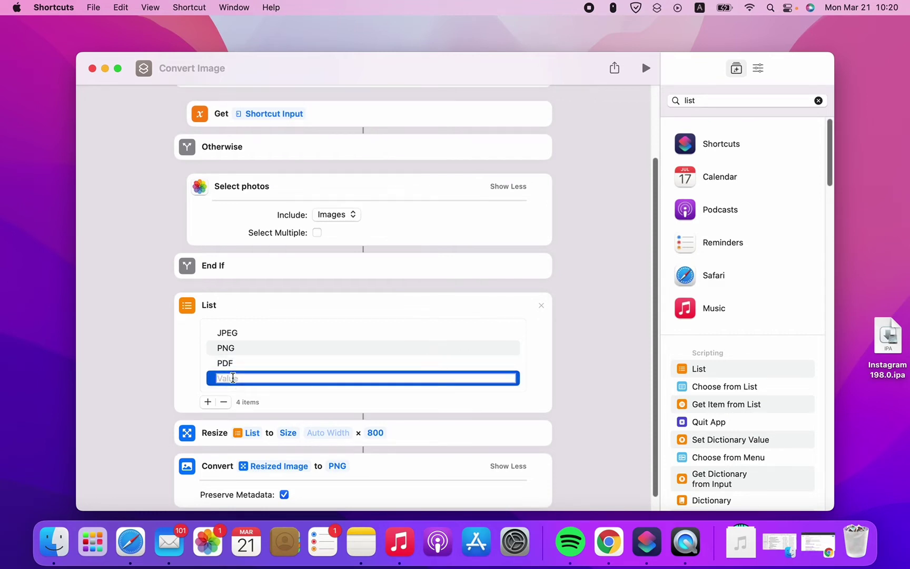
{"action": "type", "text": "HEIC"}
{"action": "scroll", "coordinate": [315, 382], "scroll_direction": "down", "scroll_amount": 1}
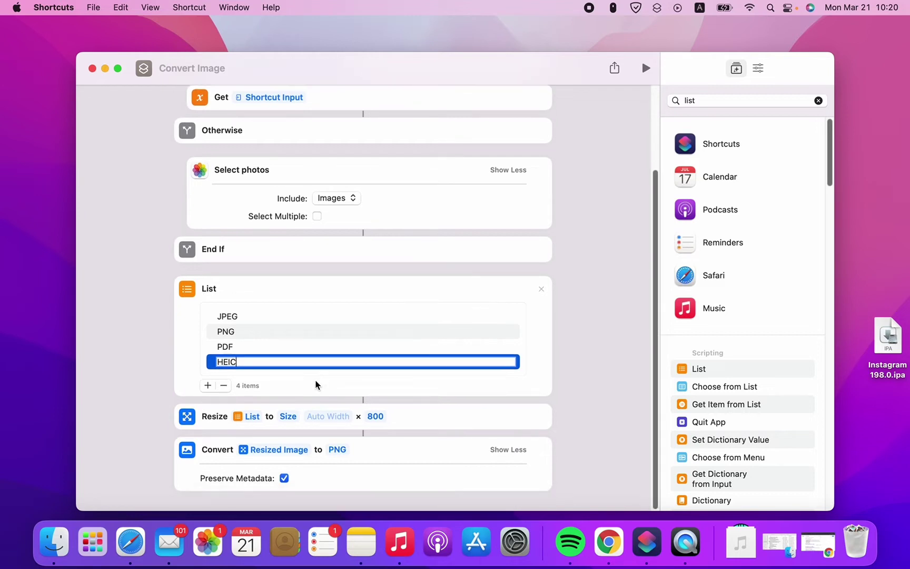
{"action": "left_click", "coordinate": [338, 450]}
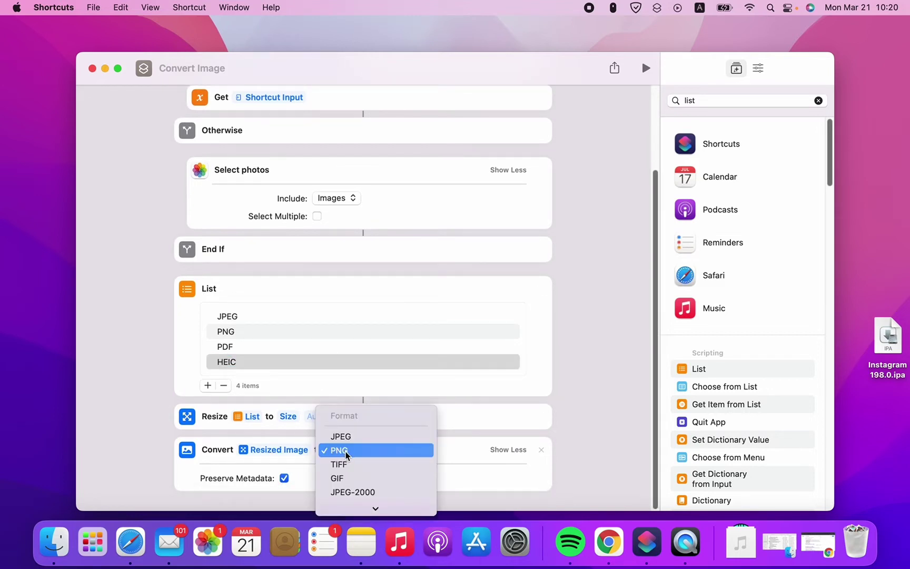
{"action": "scroll", "coordinate": [352, 451], "scroll_direction": "down", "scroll_amount": 4}
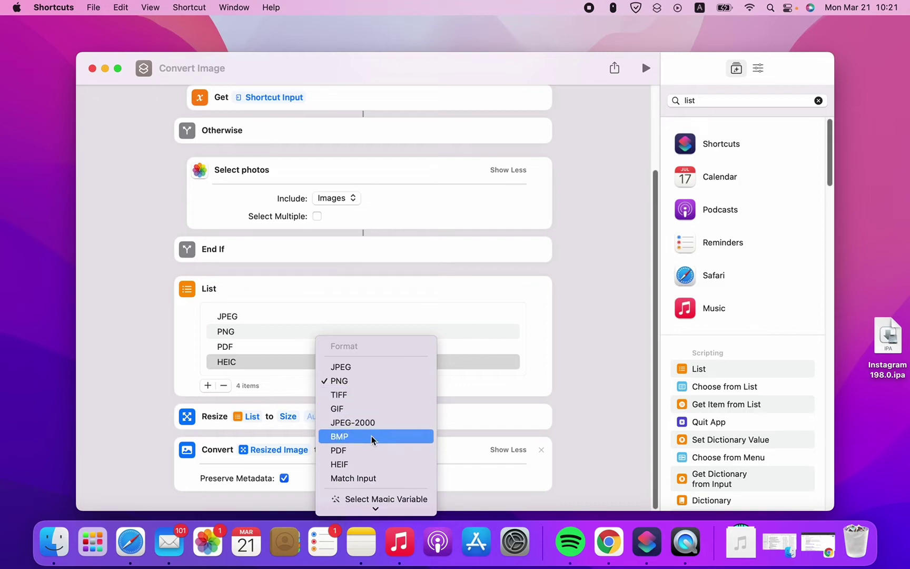
{"action": "left_click", "coordinate": [546, 376]}
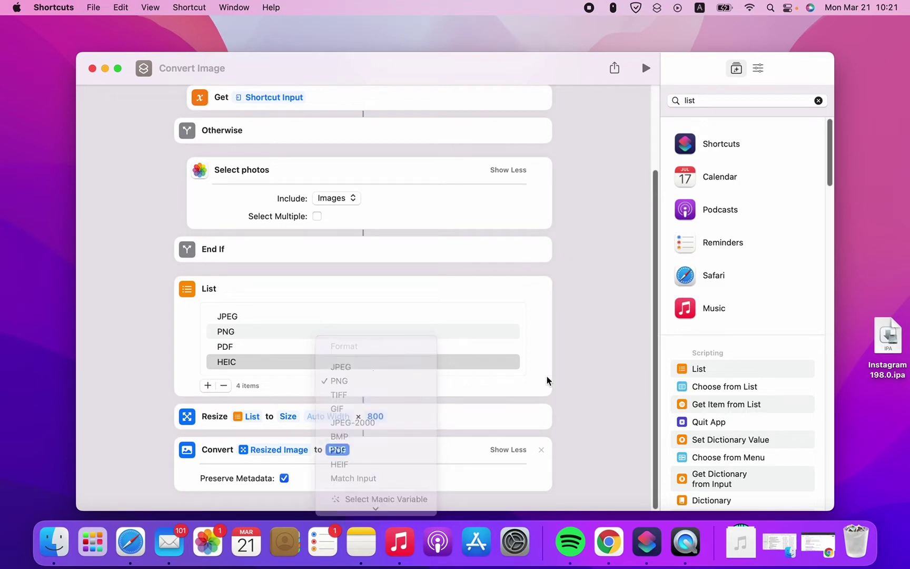
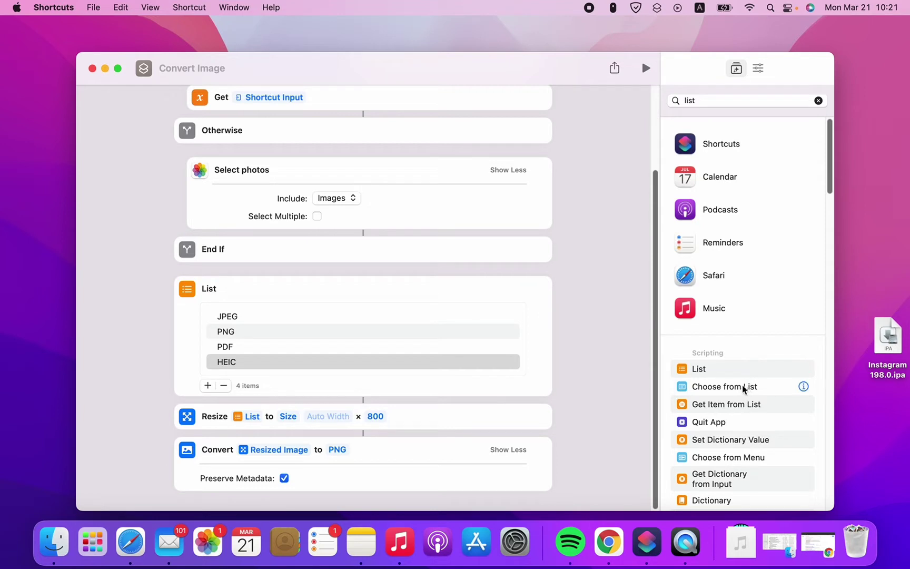
Step: Insert a Choose from List action between List and Resize, and set the Convert format to the Chosen Item variable
{"action": "left_click_drag", "start_coordinate": [742, 386], "coordinate": [292, 430]}
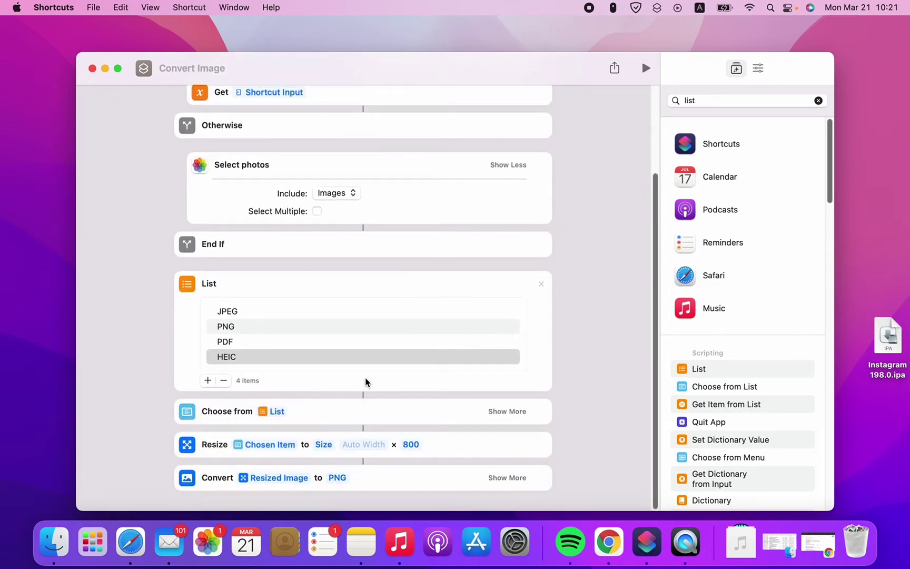
{"action": "left_click", "coordinate": [337, 478]}
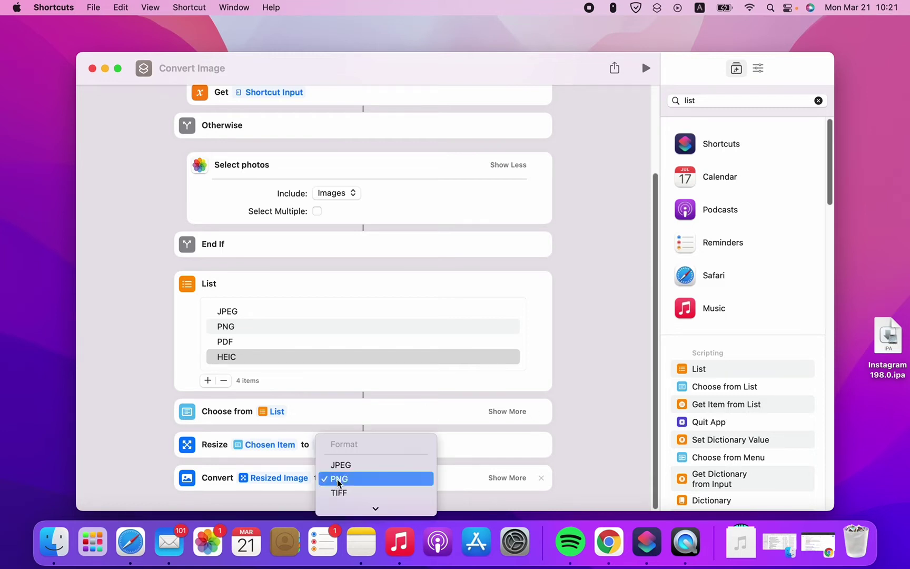
{"action": "mouse_move", "coordinate": [377, 508]}
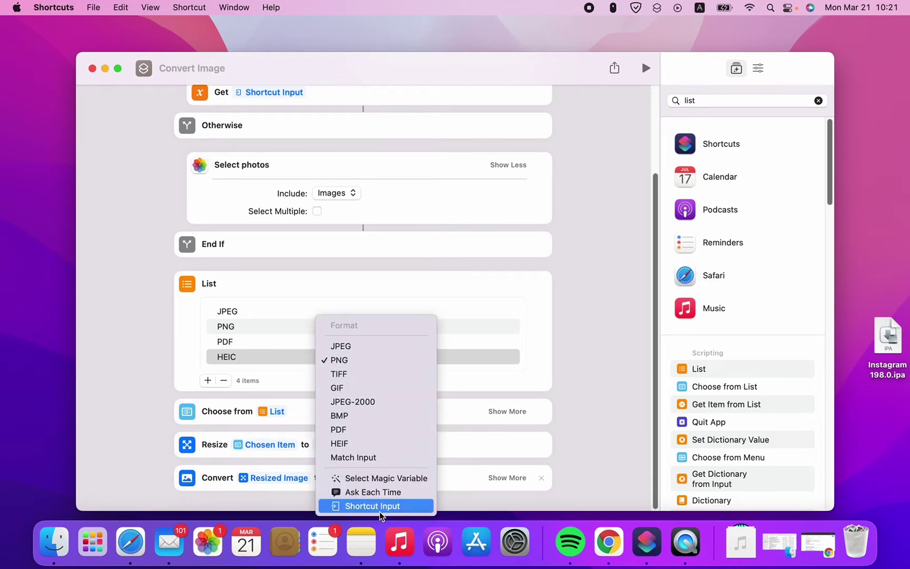
{"action": "left_click", "coordinate": [385, 478]}
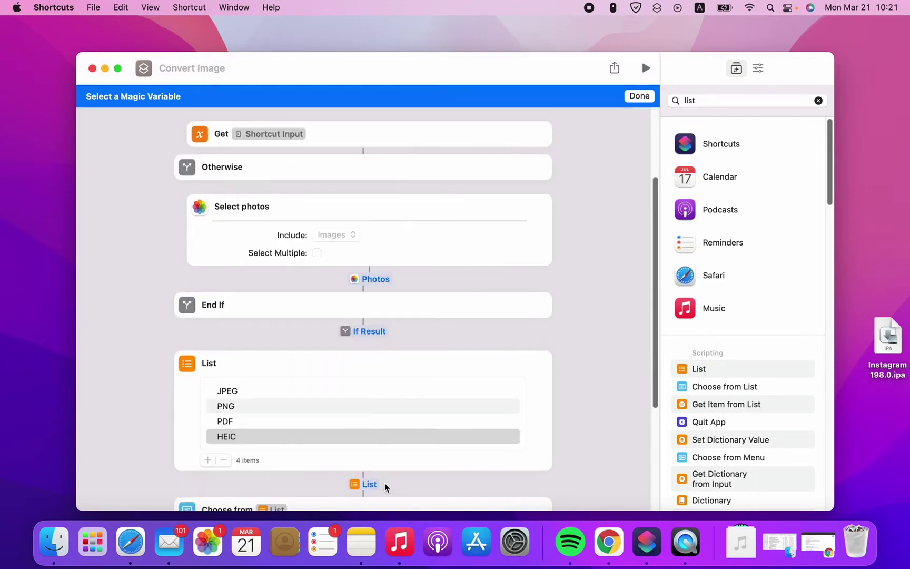
{"action": "scroll", "coordinate": [428, 425], "scroll_direction": "down", "scroll_amount": 2}
{"action": "scroll", "coordinate": [428, 425], "scroll_direction": "down", "scroll_amount": 4}
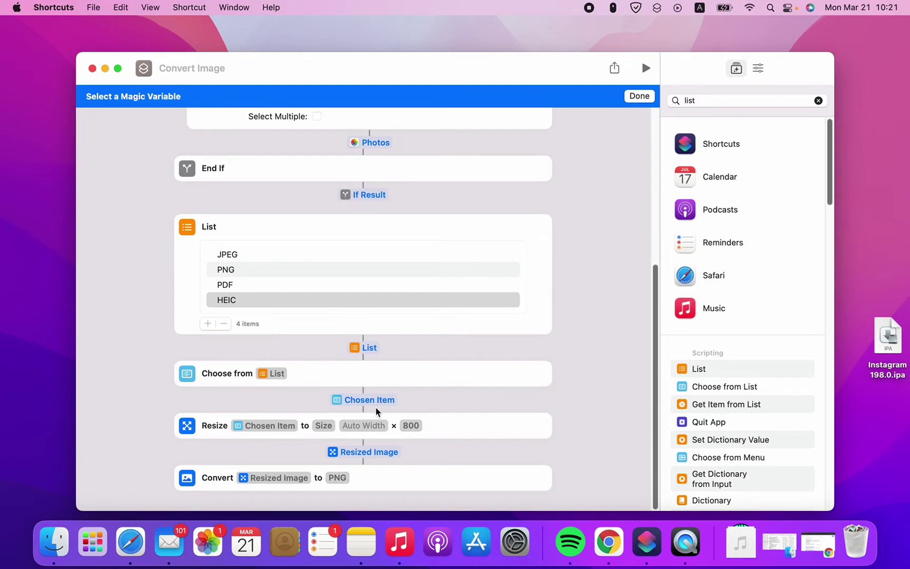
{"action": "left_click", "coordinate": [358, 399]}
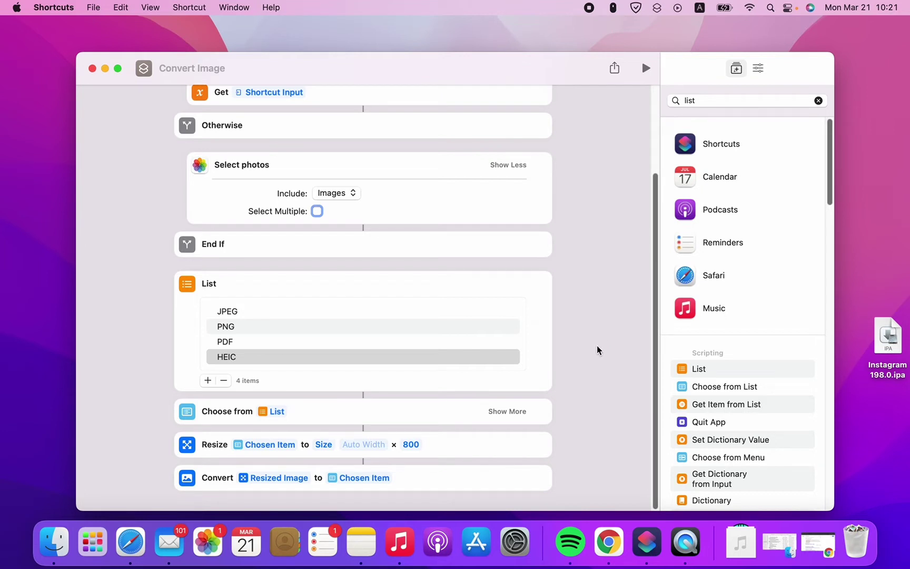
Step: Search the actions for "save" and add Save to Photo Album after Convert, keeping Recents as the album
{"action": "double_click", "coordinate": [716, 100]}
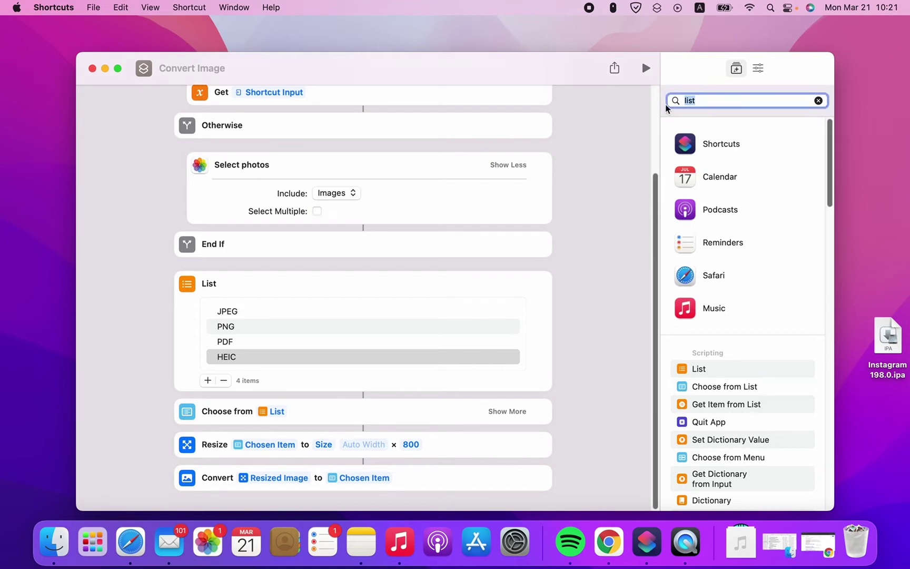
{"action": "type", "text": "save"}
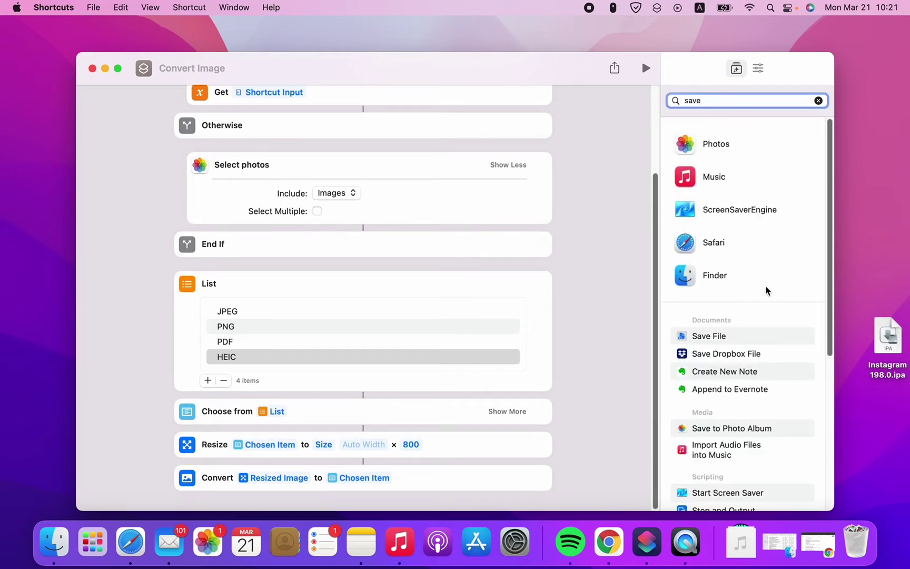
{"action": "scroll", "coordinate": [742, 335], "scroll_direction": "down", "scroll_amount": 5}
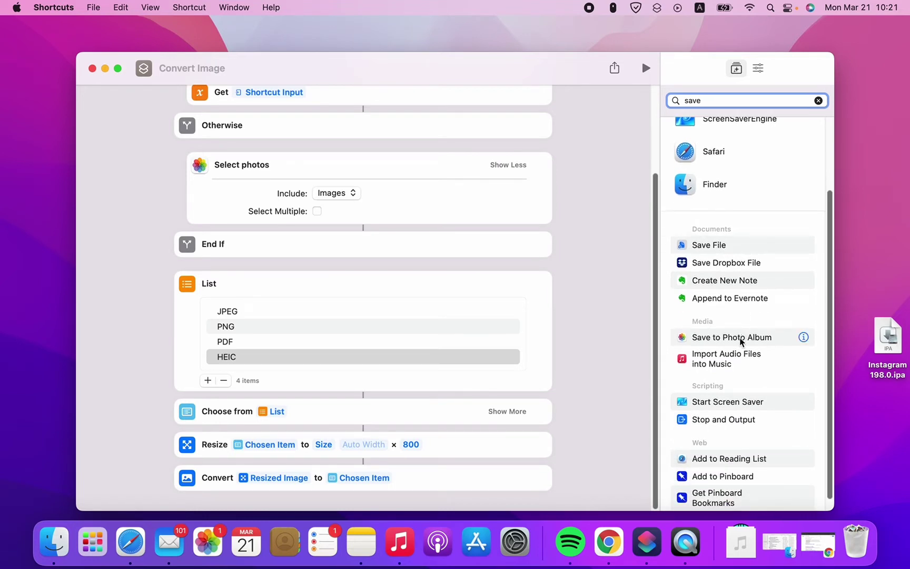
{"action": "left_click", "coordinate": [741, 341]}
{"action": "left_click_drag", "start_coordinate": [740, 341], "coordinate": [300, 493]}
{"action": "scroll", "coordinate": [560, 322], "scroll_direction": "down", "scroll_amount": 2}
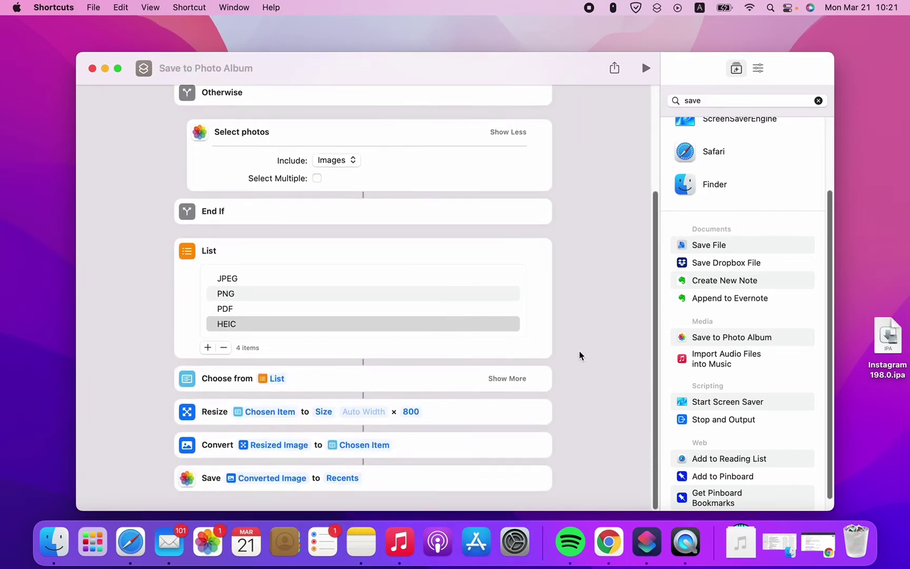
{"action": "left_click", "coordinate": [351, 481]}
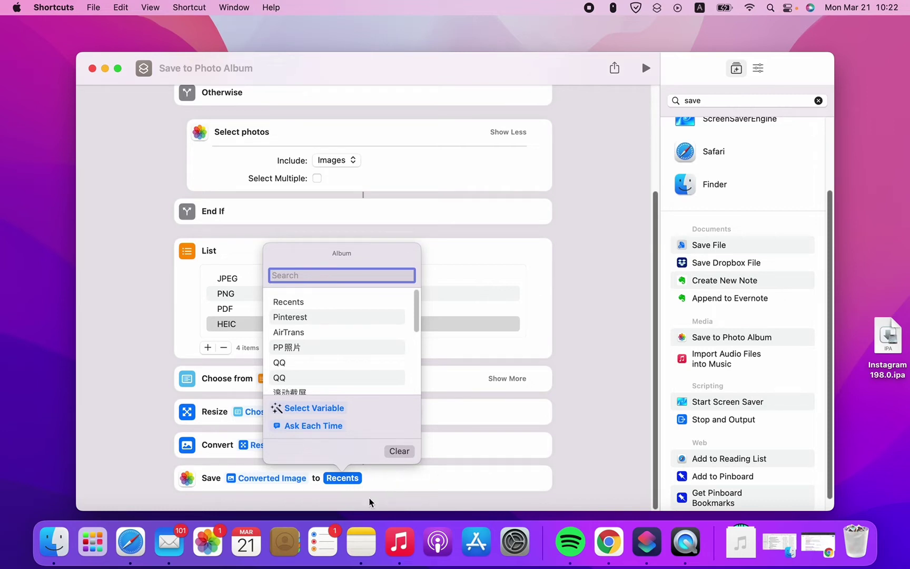
{"action": "left_click", "coordinate": [593, 488]}
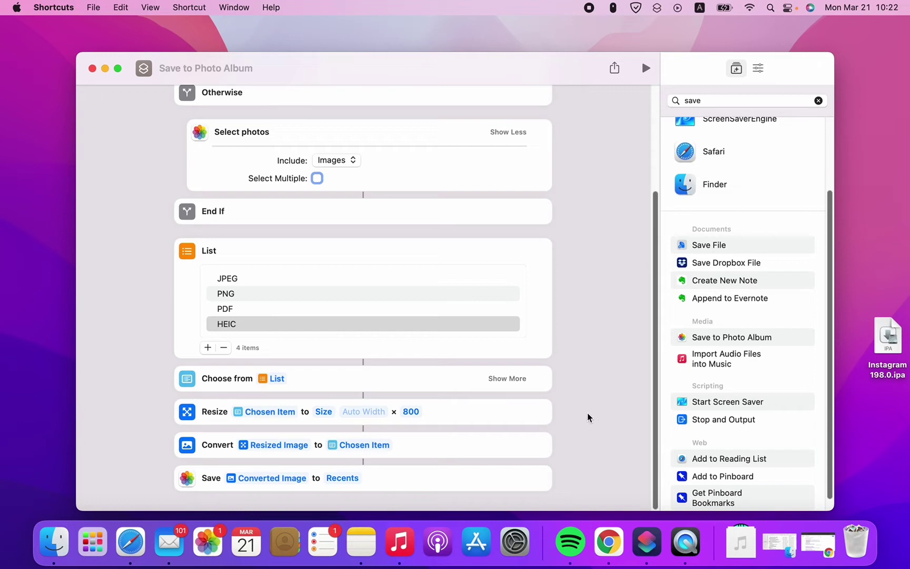
{"action": "scroll", "coordinate": [587, 417], "scroll_direction": "up", "scroll_amount": 5}
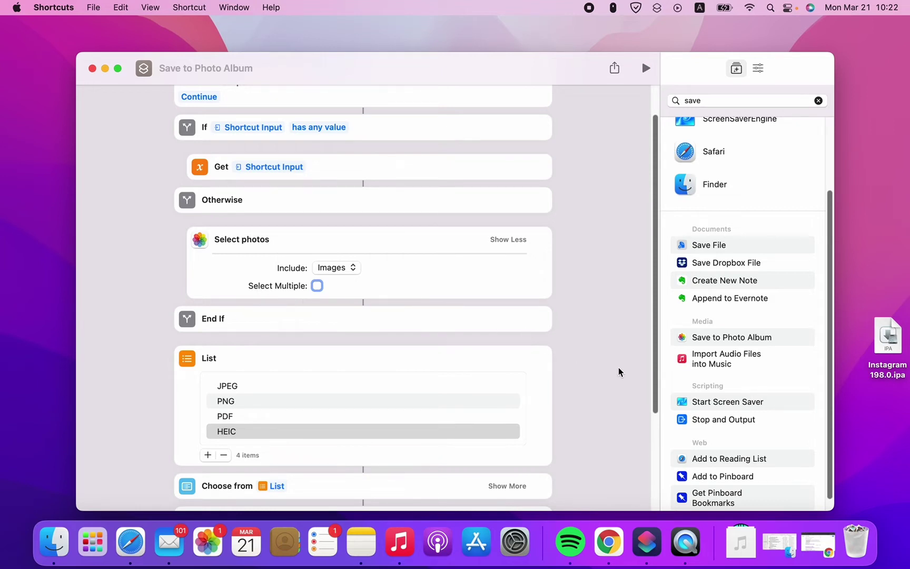
{"action": "scroll", "coordinate": [618, 369], "scroll_direction": "up", "scroll_amount": 2}
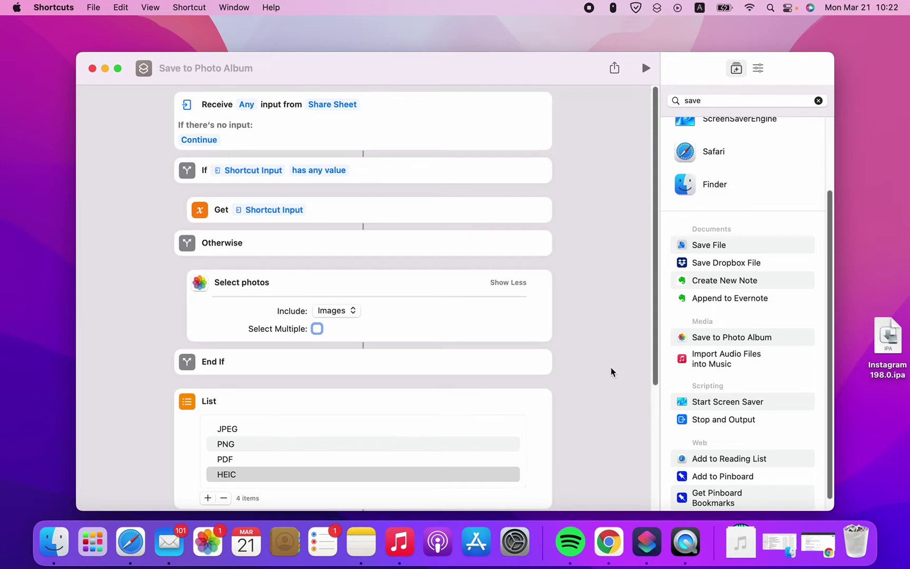
Step: Turn on Select Multiple in the Select Photos action
{"action": "left_click", "coordinate": [317, 329]}
{"action": "scroll", "coordinate": [635, 322], "scroll_direction": "down", "scroll_amount": 3}
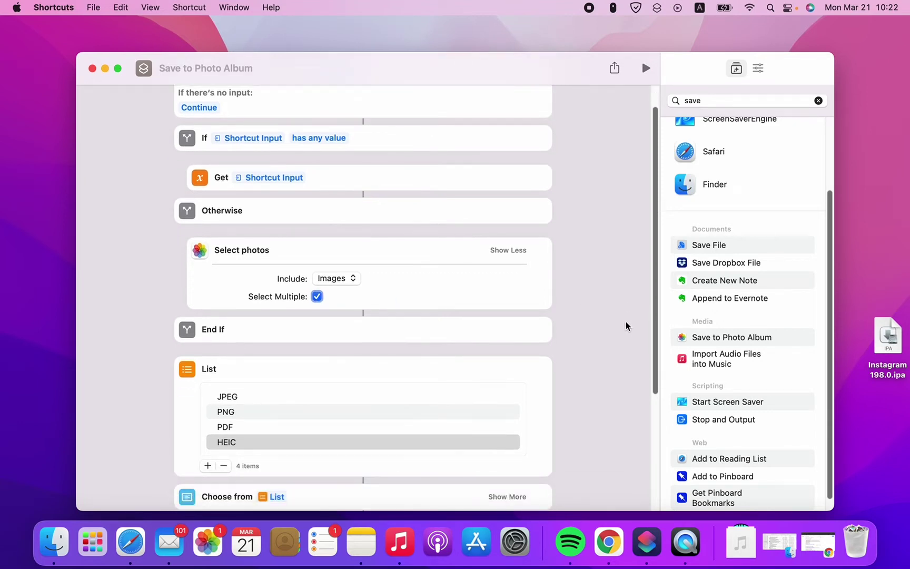
{"action": "scroll", "coordinate": [624, 326], "scroll_direction": "down", "scroll_amount": 4}
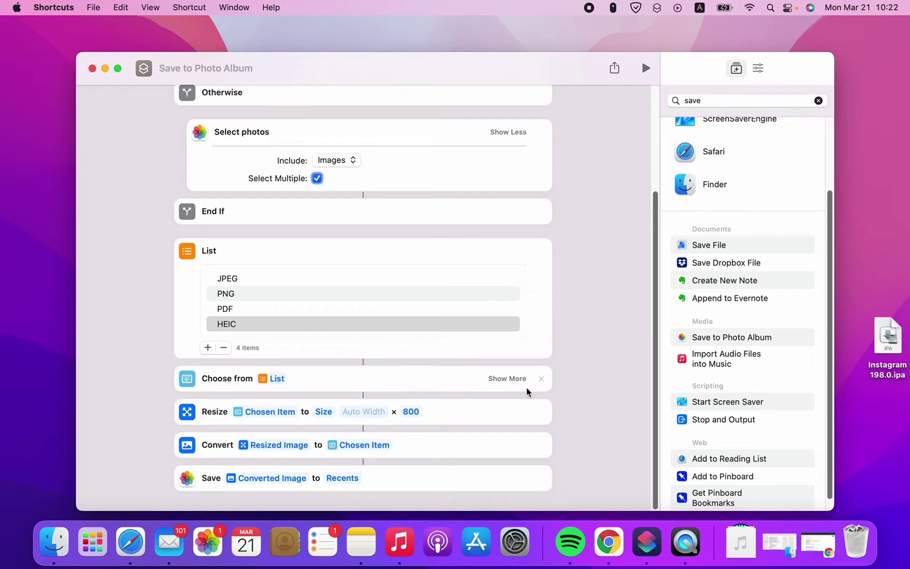
{"action": "left_click", "coordinate": [717, 100]}
{"action": "type", "text": "rep"}
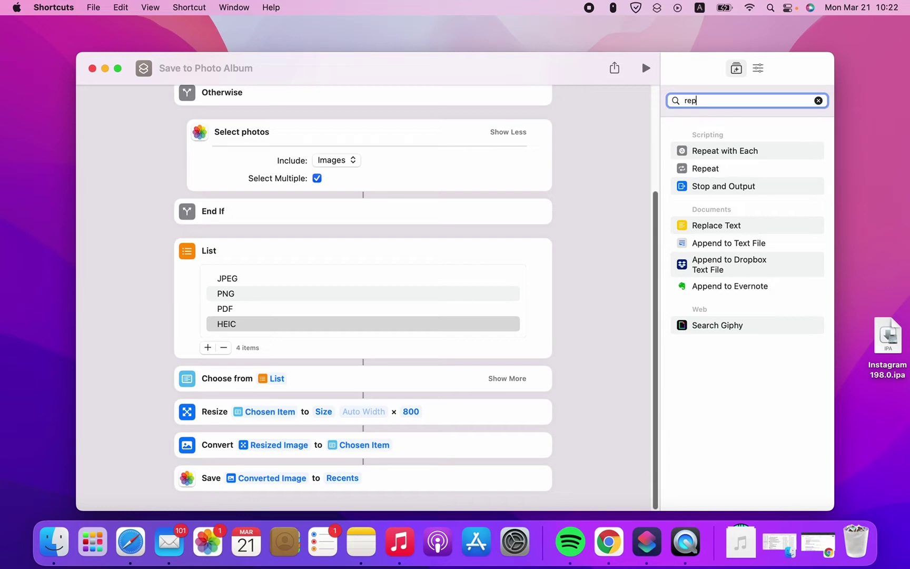
{"action": "key", "text": "BackSpace"}
{"action": "key", "text": "BackSpace"}
{"action": "key", "text": "BackSpace"}
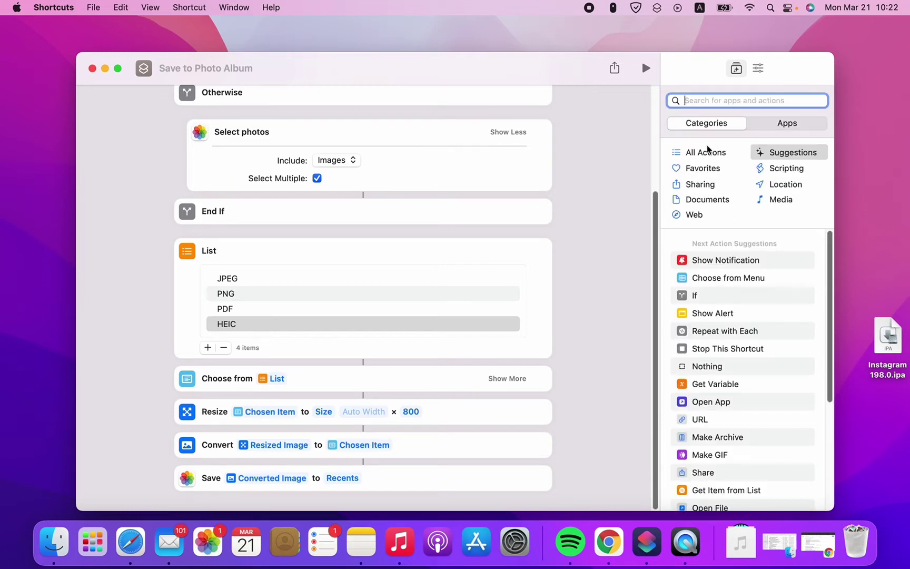
Step: Replace the Resize action's Chosen Item input with the If Result variable from End If
{"action": "left_click", "coordinate": [262, 412]}
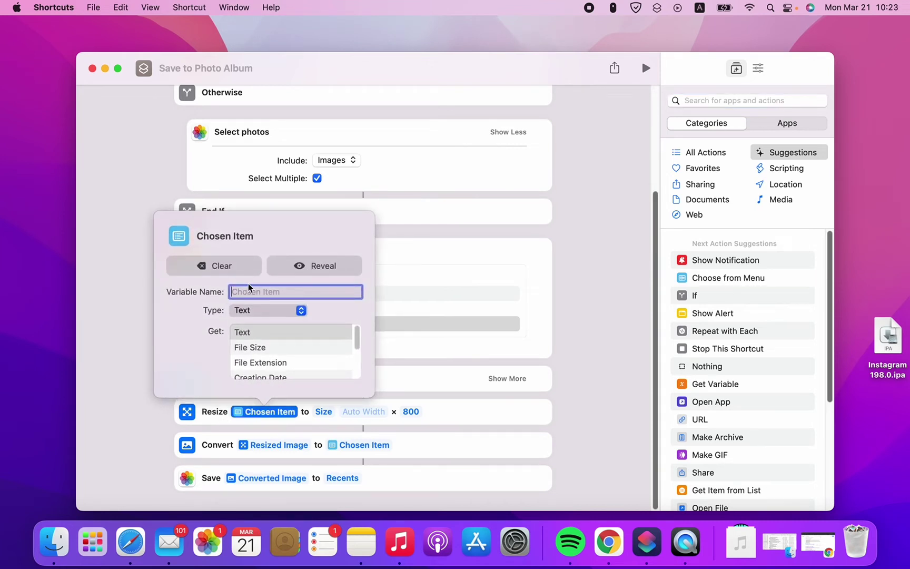
{"action": "left_click", "coordinate": [219, 266]}
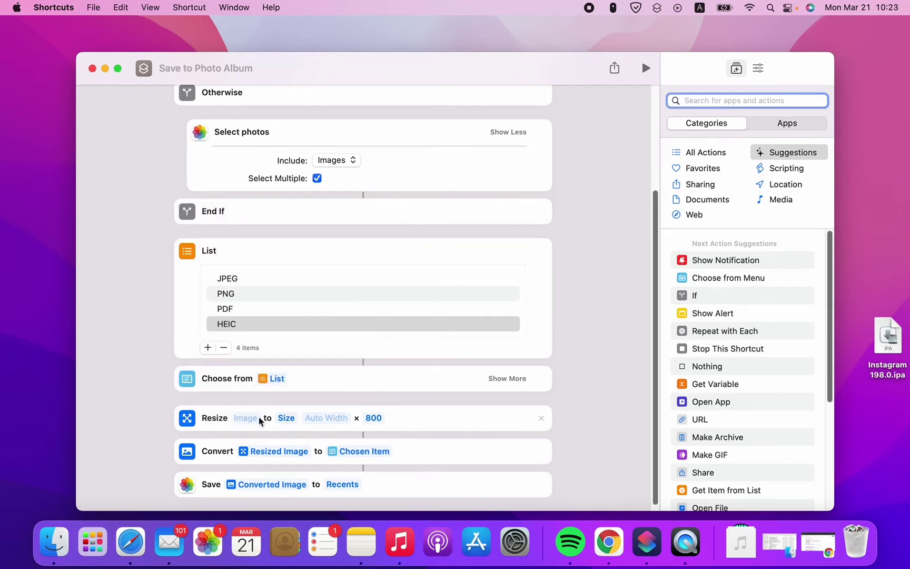
{"action": "left_click", "coordinate": [248, 418]}
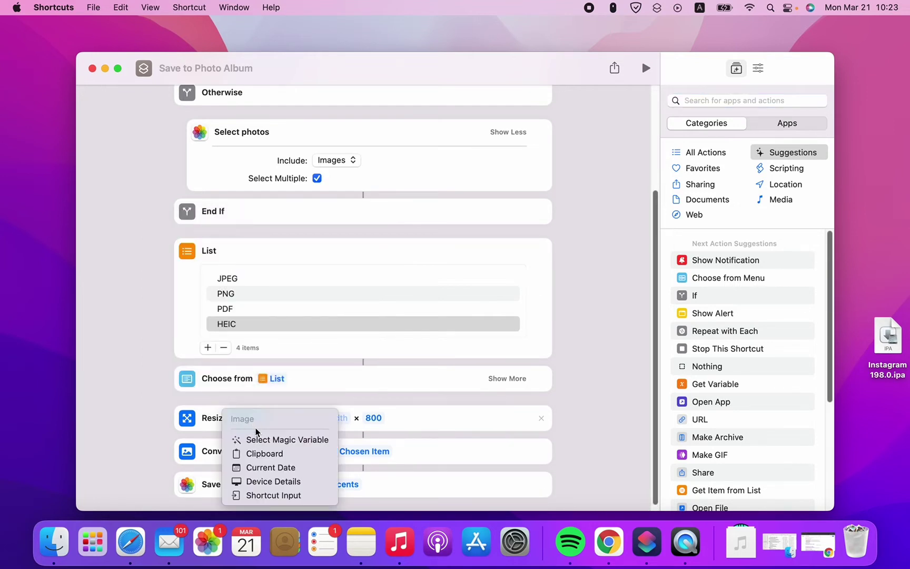
{"action": "left_click", "coordinate": [274, 439]}
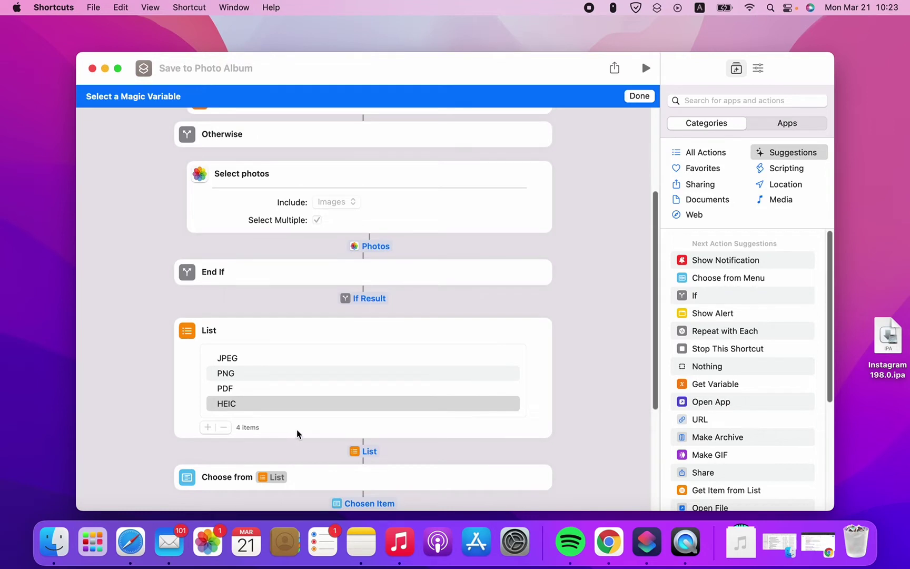
{"action": "scroll", "coordinate": [303, 426], "scroll_direction": "down", "scroll_amount": 5}
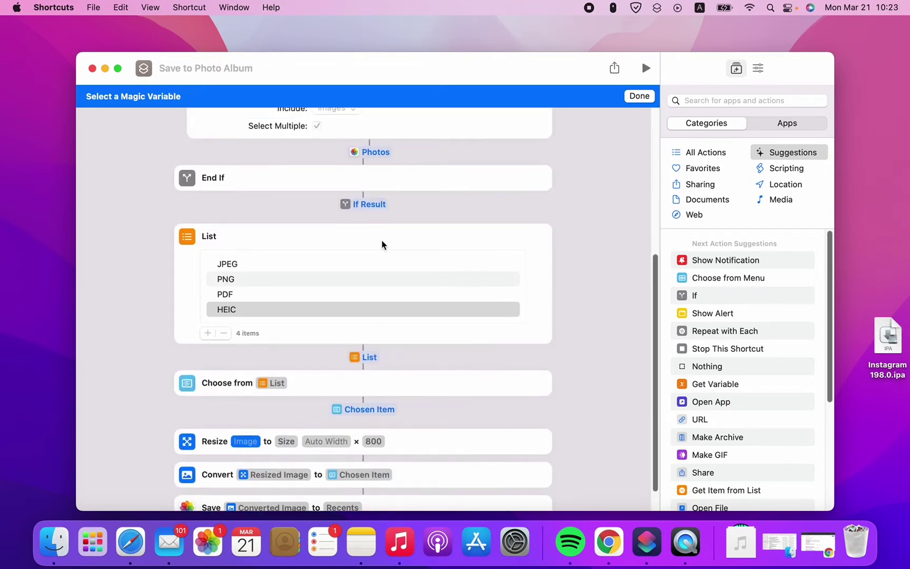
{"action": "left_click", "coordinate": [366, 204]}
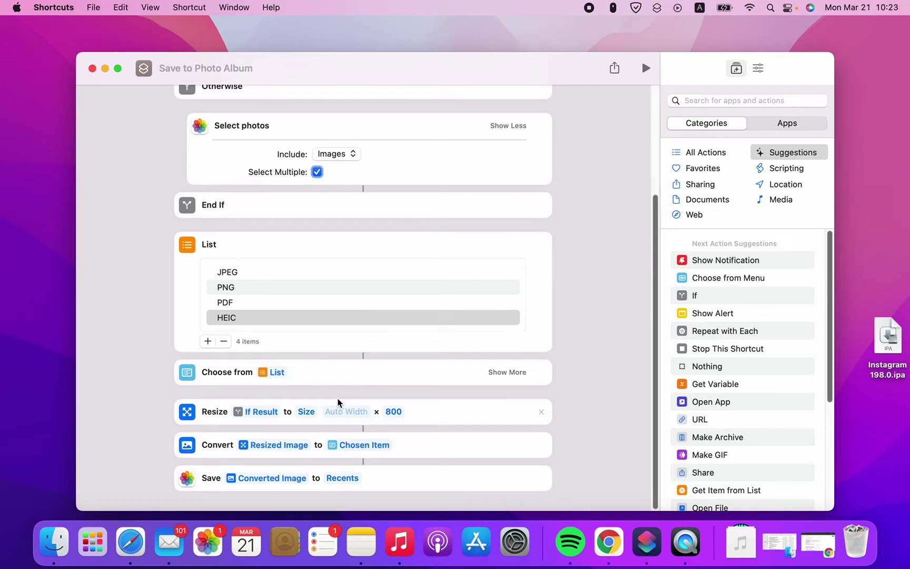
Step: Turn off Select Multiple in the Select Photos action
{"action": "scroll", "coordinate": [430, 376], "scroll_direction": "up", "scroll_amount": 1}
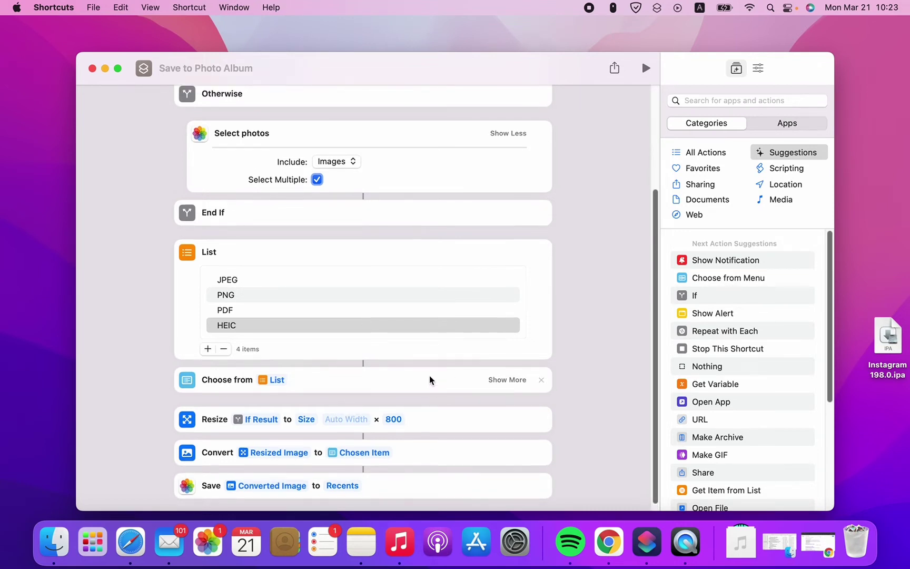
{"action": "left_click", "coordinate": [316, 188]}
{"action": "scroll", "coordinate": [430, 322], "scroll_direction": "down", "scroll_amount": 1}
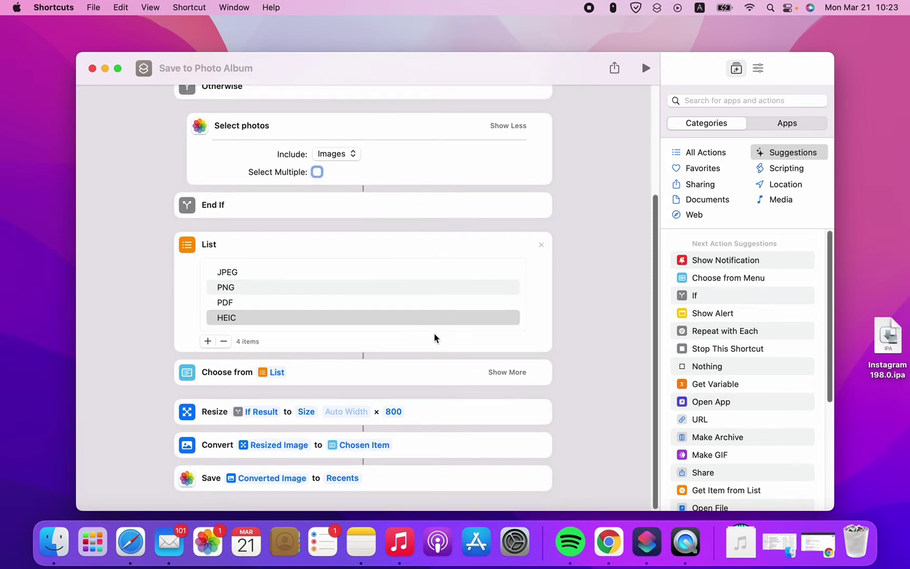
Step: Run the shortcut on the red ExpressVPN image from the photo library and choose PNG as the output format
{"action": "left_click", "coordinate": [647, 69]}
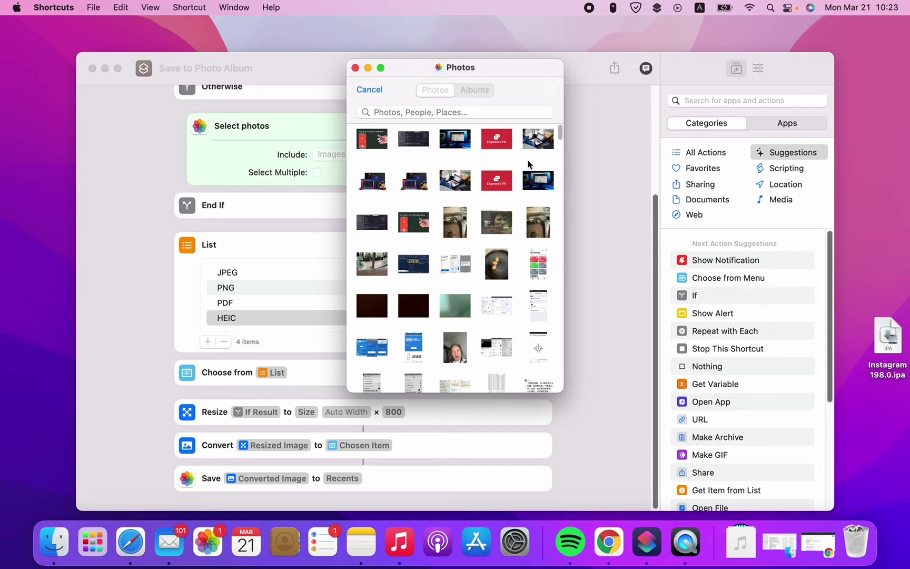
{"action": "left_click", "coordinate": [497, 143]}
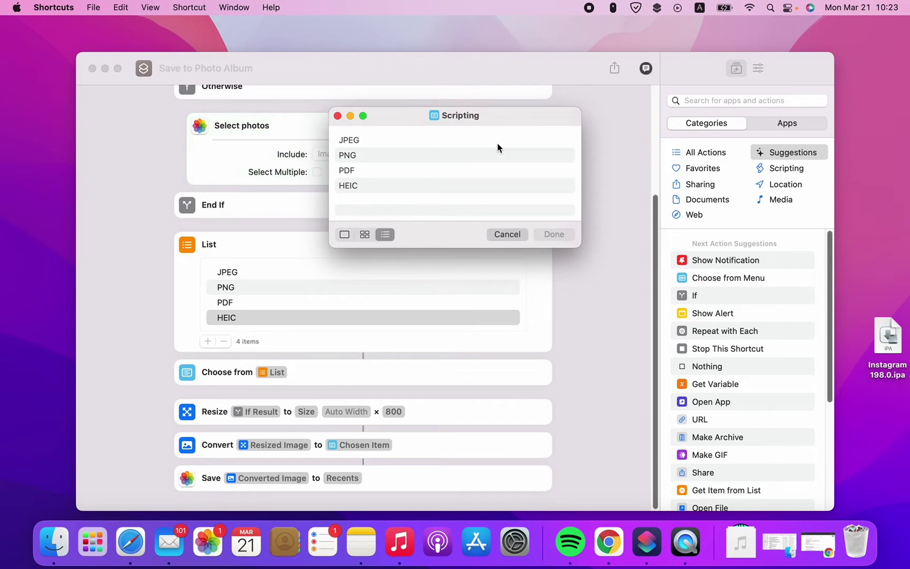
{"action": "left_click", "coordinate": [367, 172]}
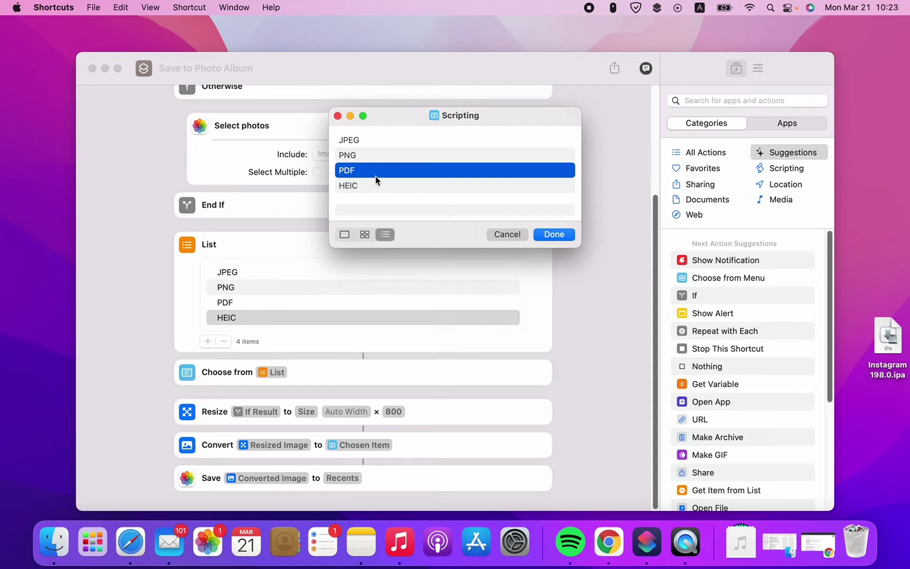
{"action": "left_click", "coordinate": [351, 155]}
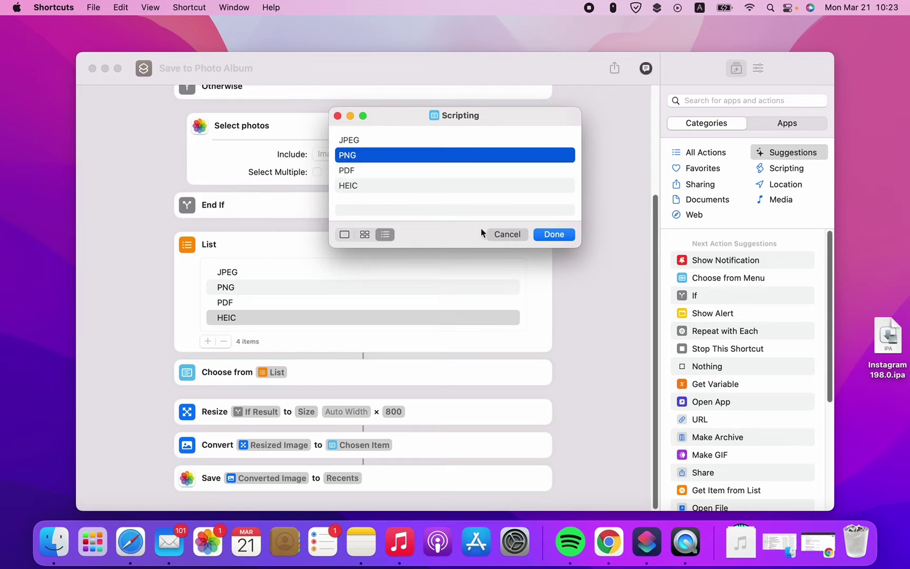
{"action": "left_click", "coordinate": [553, 234]}
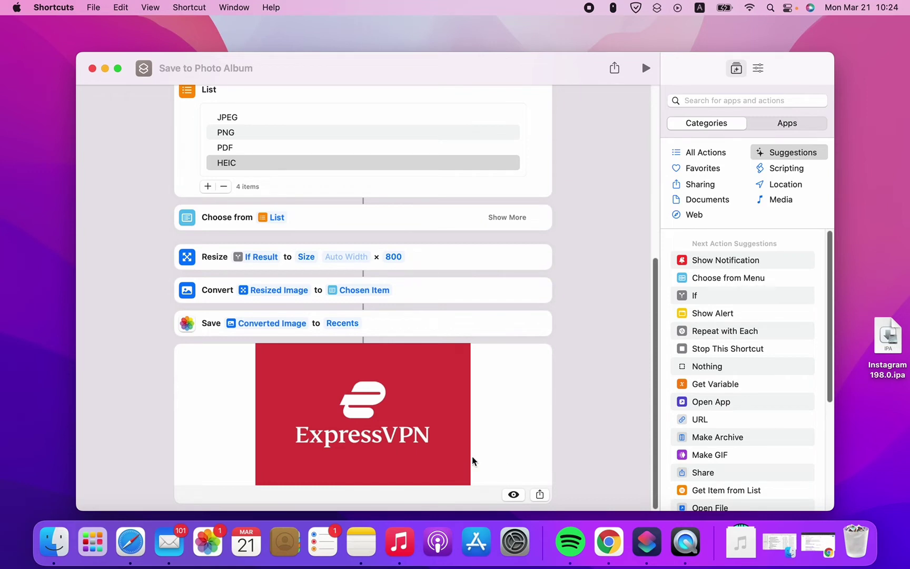
Step: Switch to Photos, dismiss the What's New screen and select the last ExpressVPN image in the library
{"action": "left_click", "coordinate": [195, 548]}
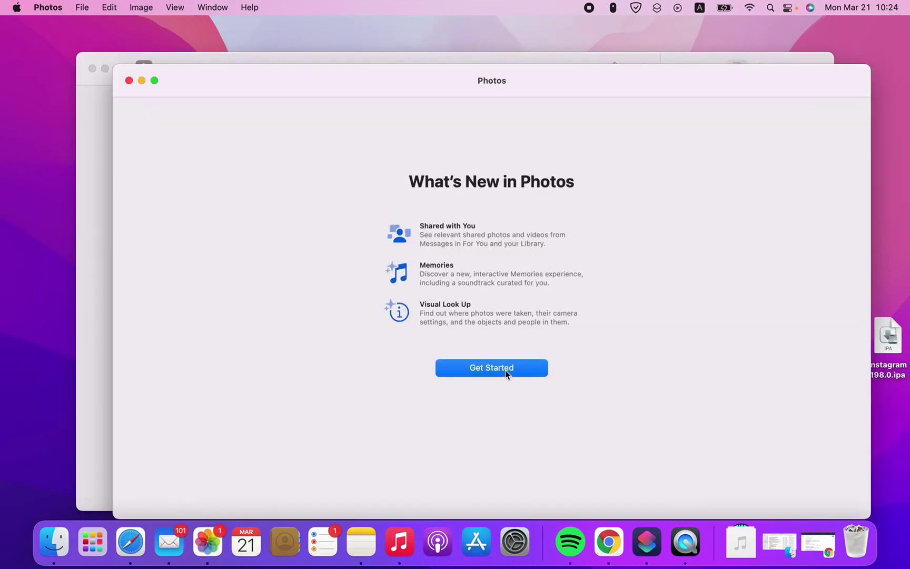
{"action": "left_click", "coordinate": [505, 370]}
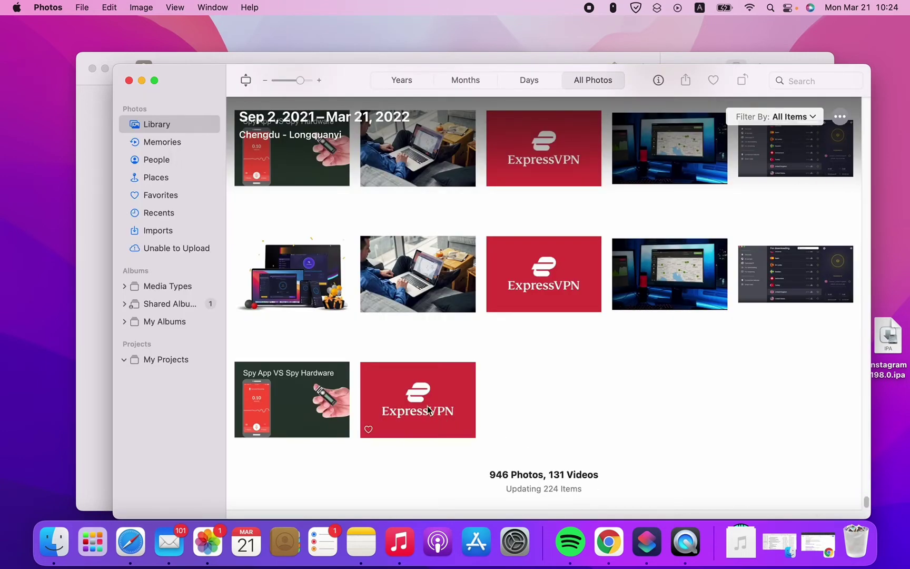
{"action": "left_click", "coordinate": [435, 405]}
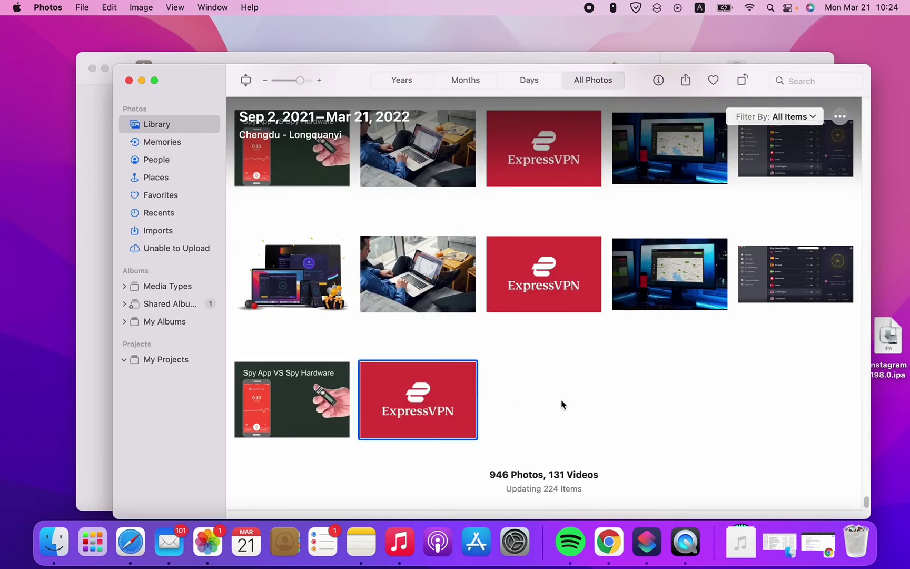